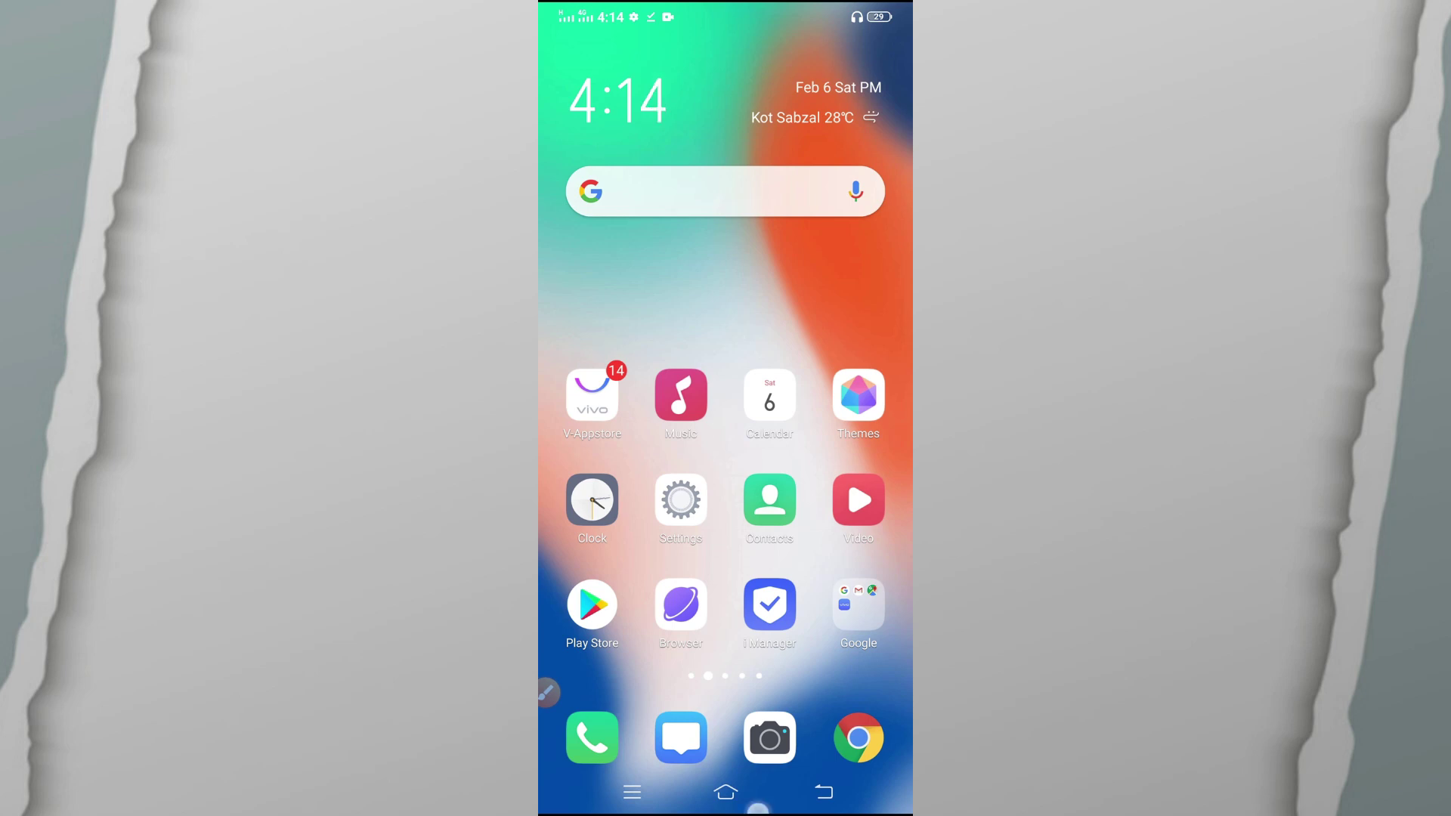
# Step: Turn on mobile data, then find and launch Photopea from the Android home screen
pyautogui.moveTo(757, 809); pyautogui.dragTo(757, 529)
pyautogui.click(650, 629)
pyautogui.moveTo(805, 285)
pyautogui.mouseDown()
pyautogui.moveTo(802, 398)
pyautogui.moveTo(604, 393)
pyautogui.mouseUp()
pyautogui.moveTo(858, 480); pyautogui.dragTo(643, 476)
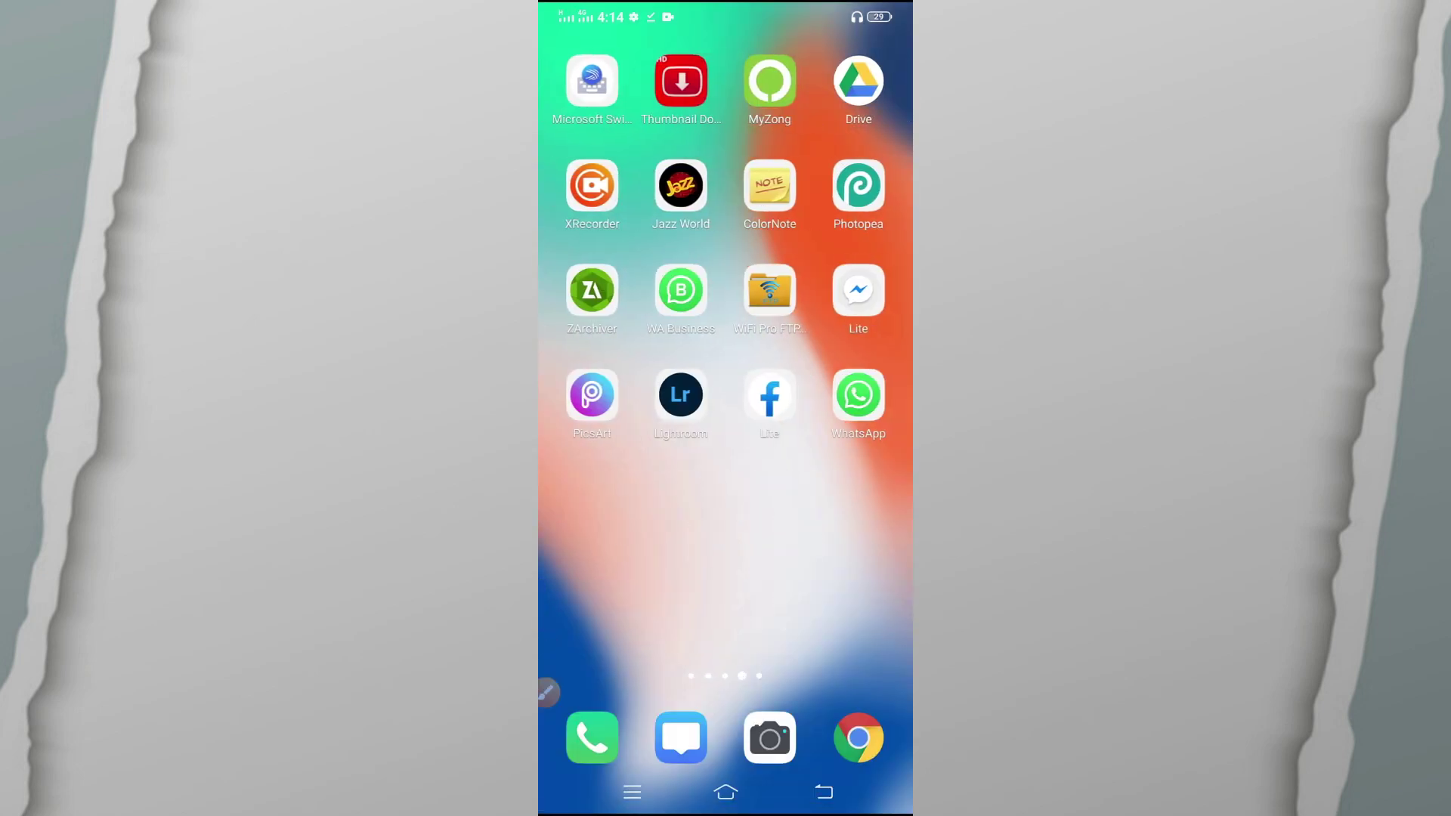
pyautogui.click(859, 185)
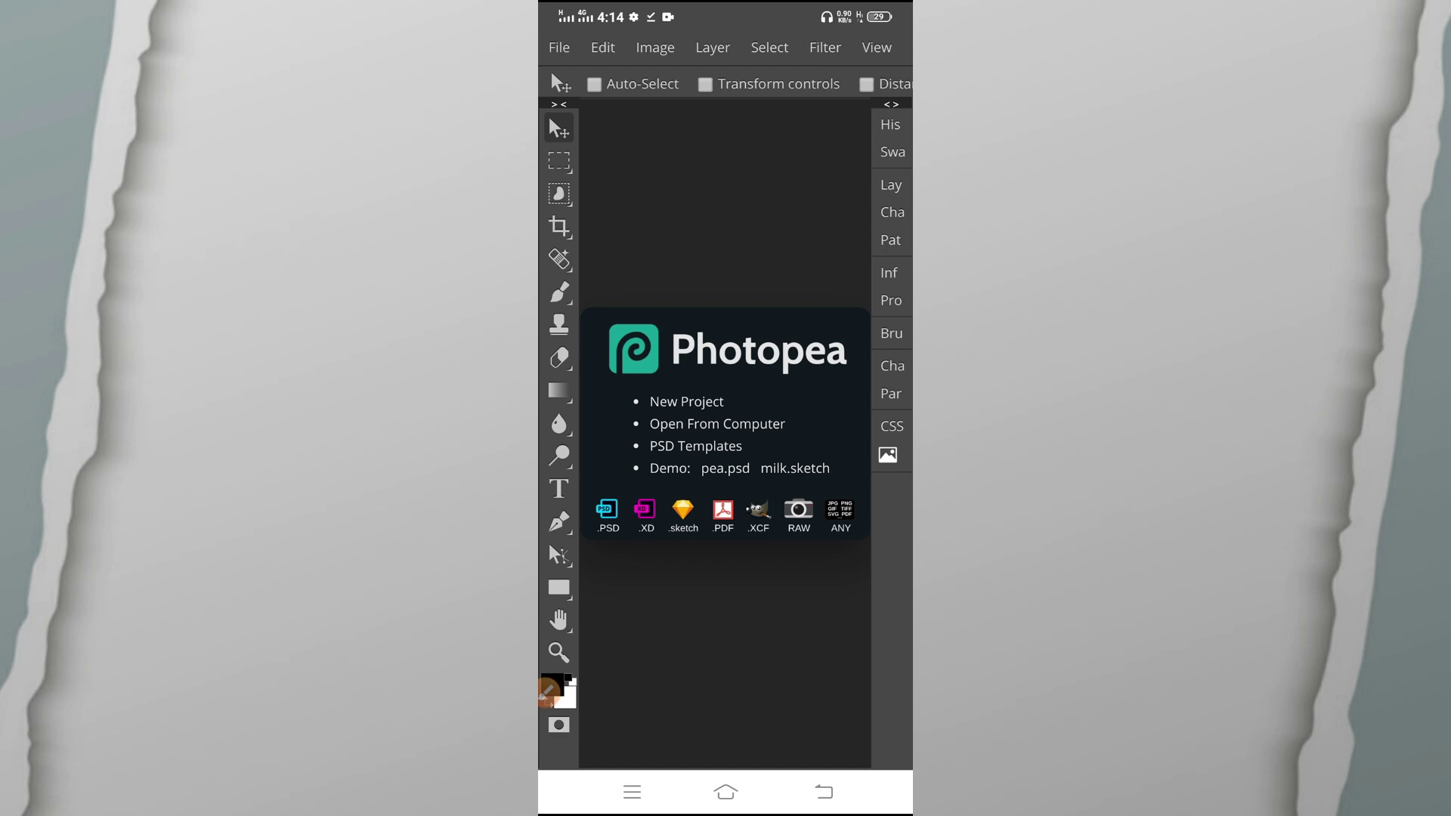
# Step: Choose File > Open... to start opening an image from the phone
pyautogui.click(560, 47)
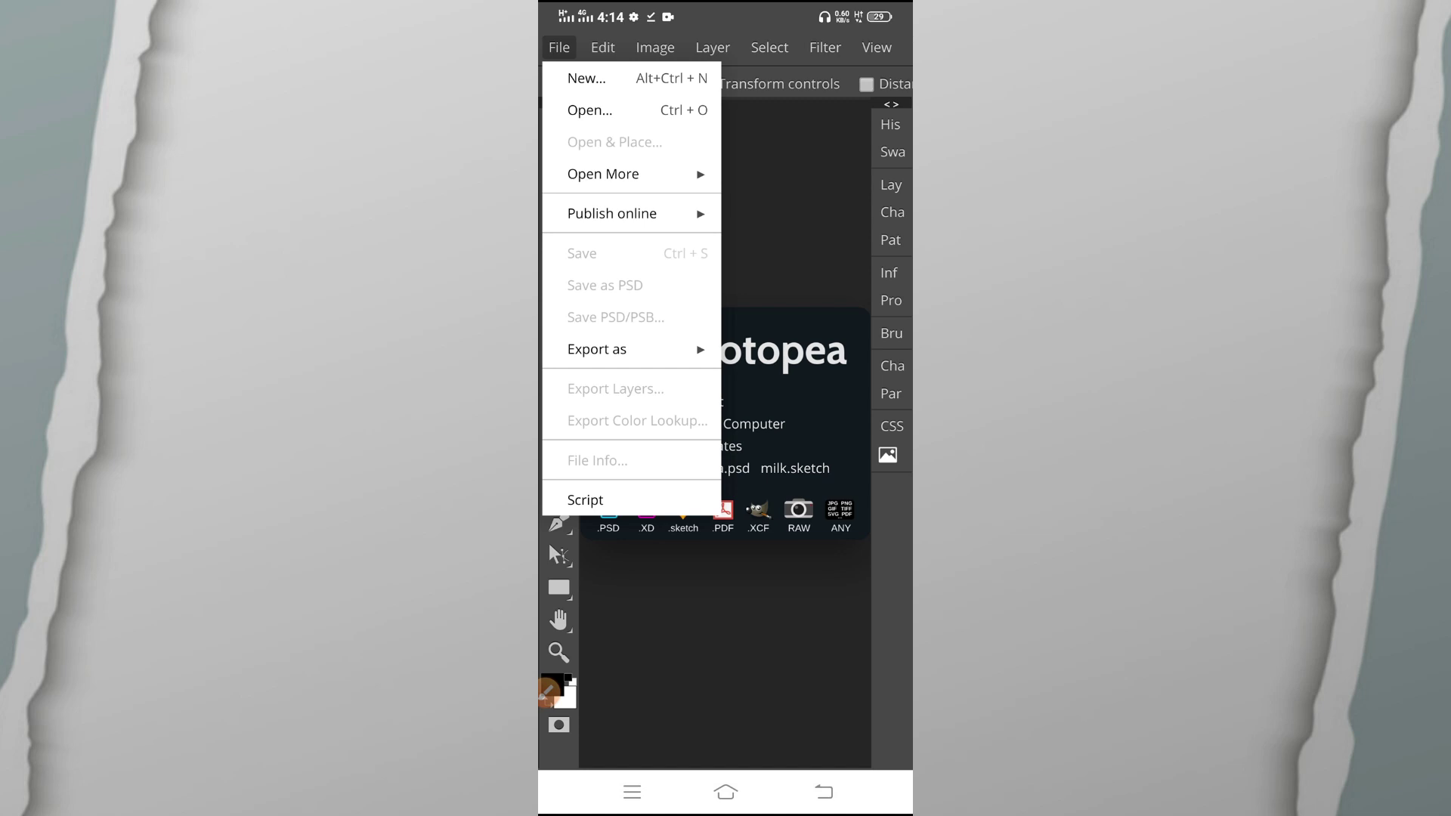
pyautogui.click(601, 109)
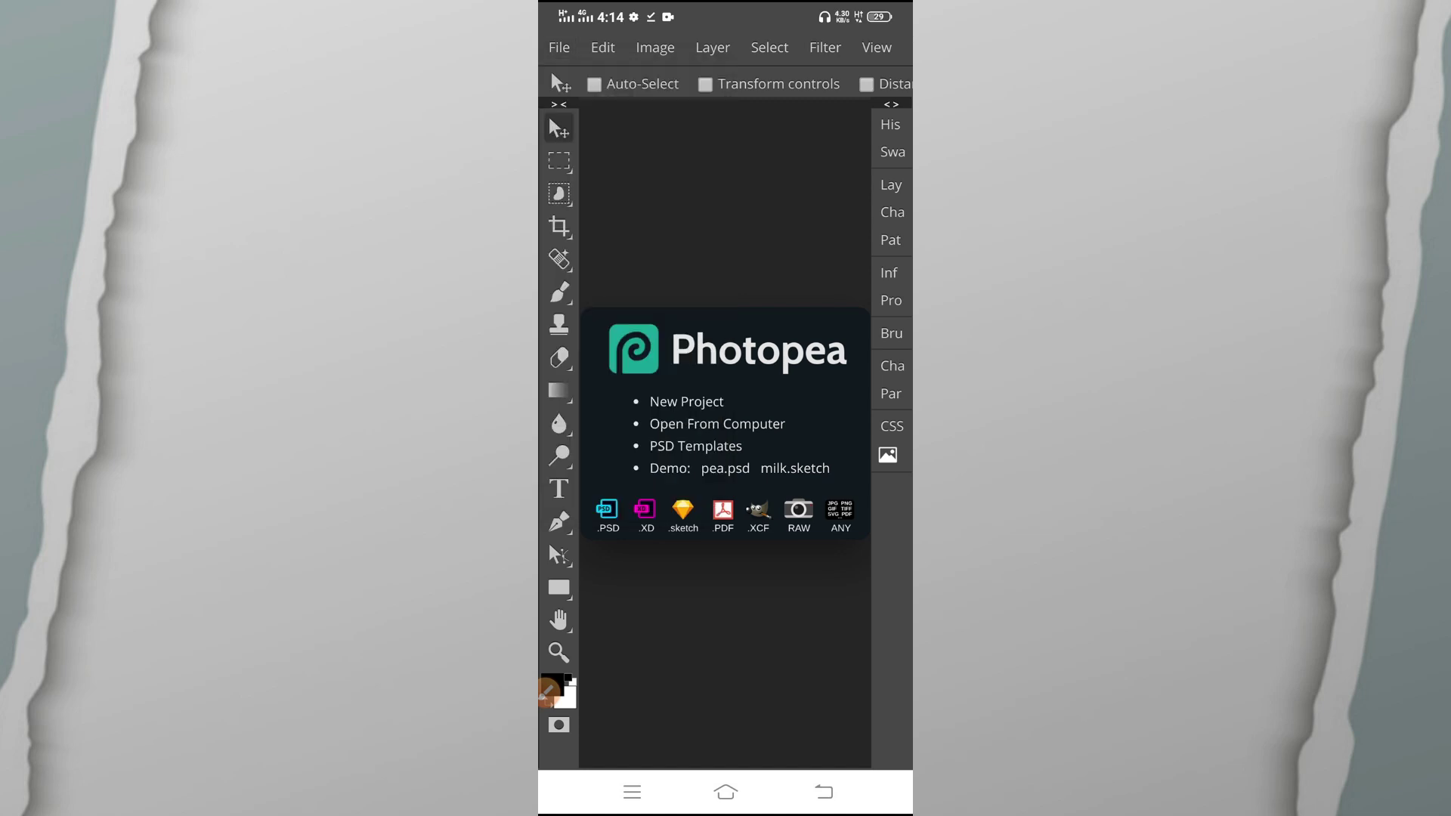
# Step: Open the stone-wall portrait from Pictures > editt5 using the Files browser
pyautogui.click(848, 704)
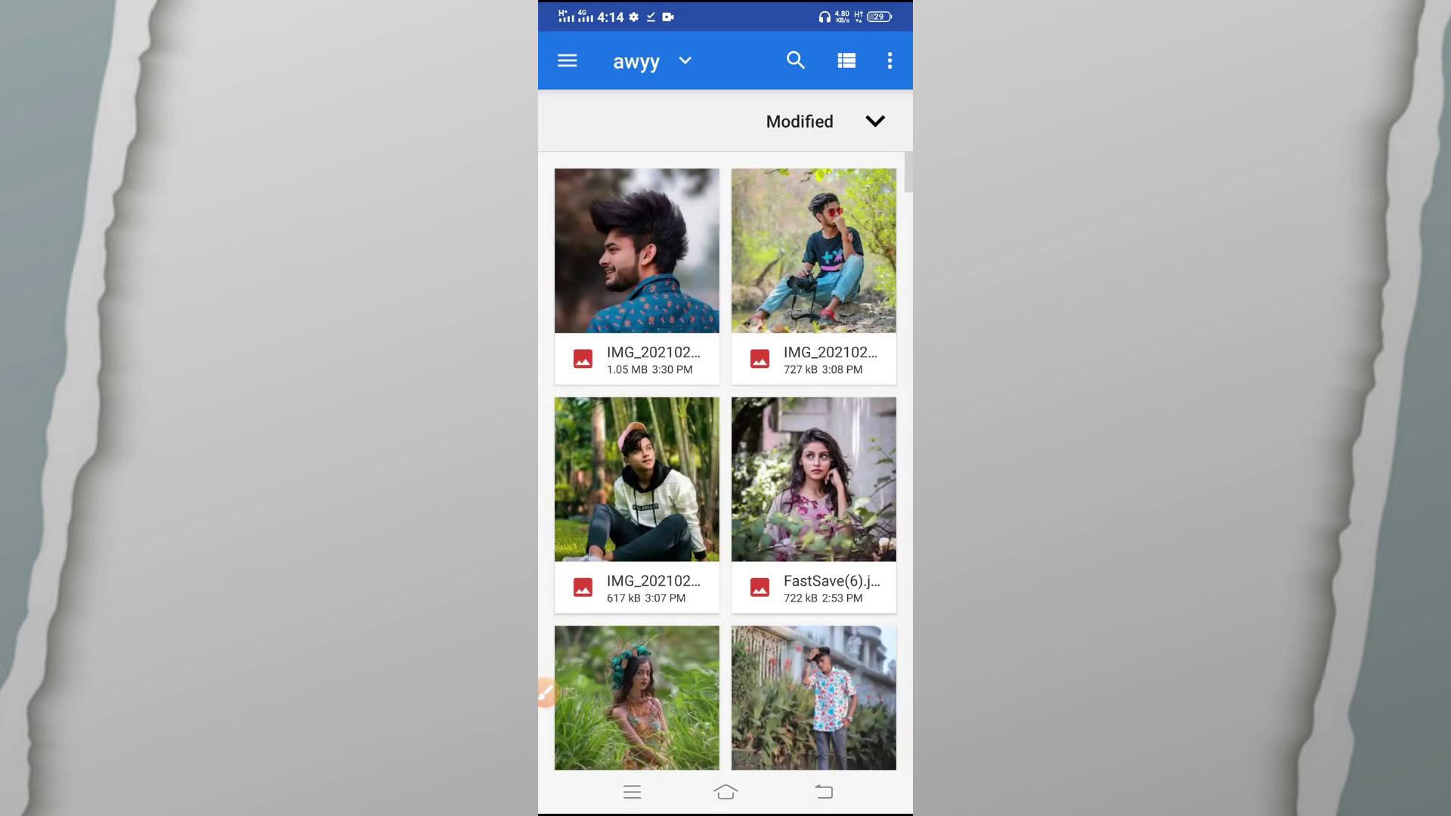
pyautogui.click(567, 57)
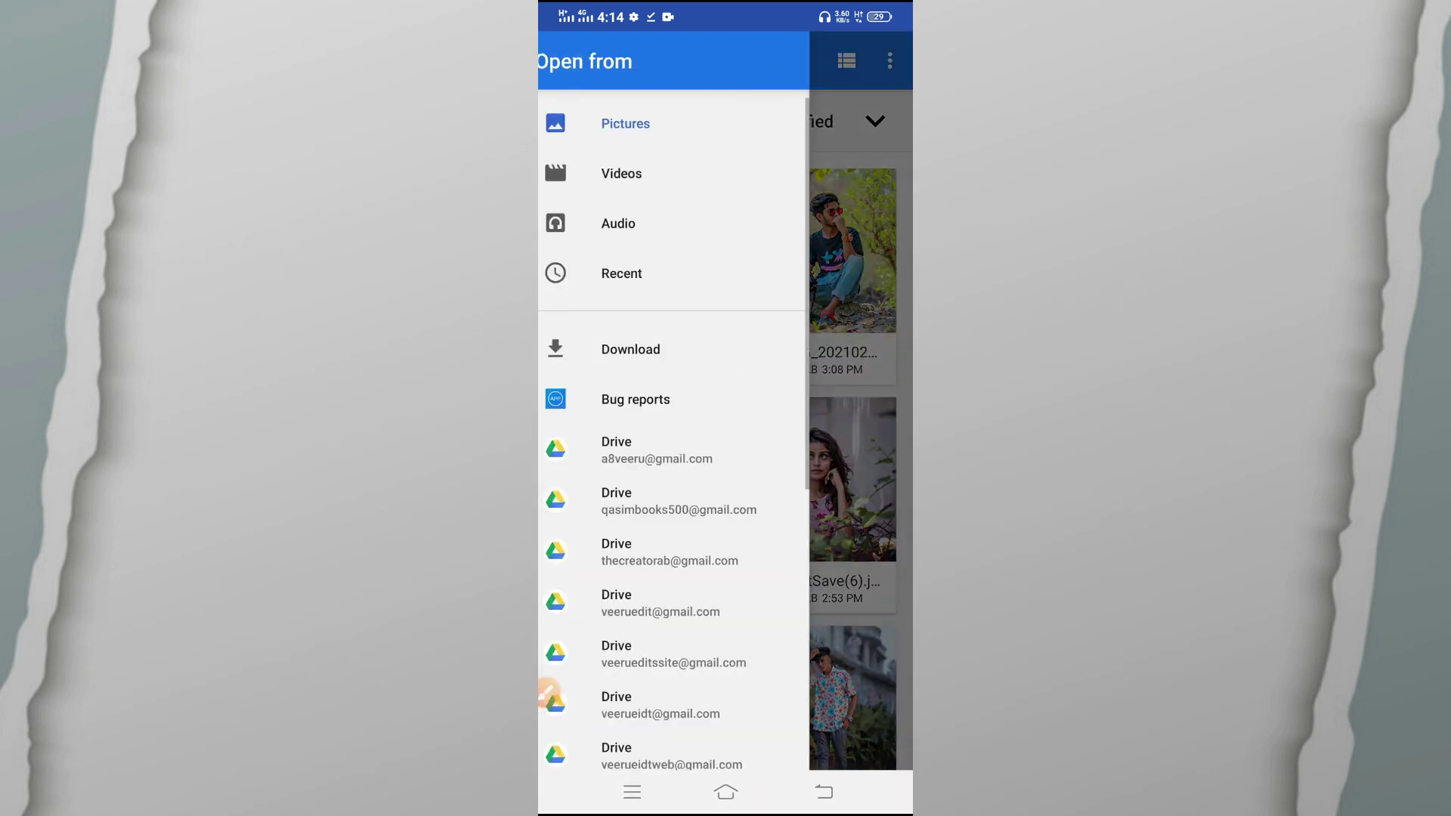
pyautogui.click(620, 123)
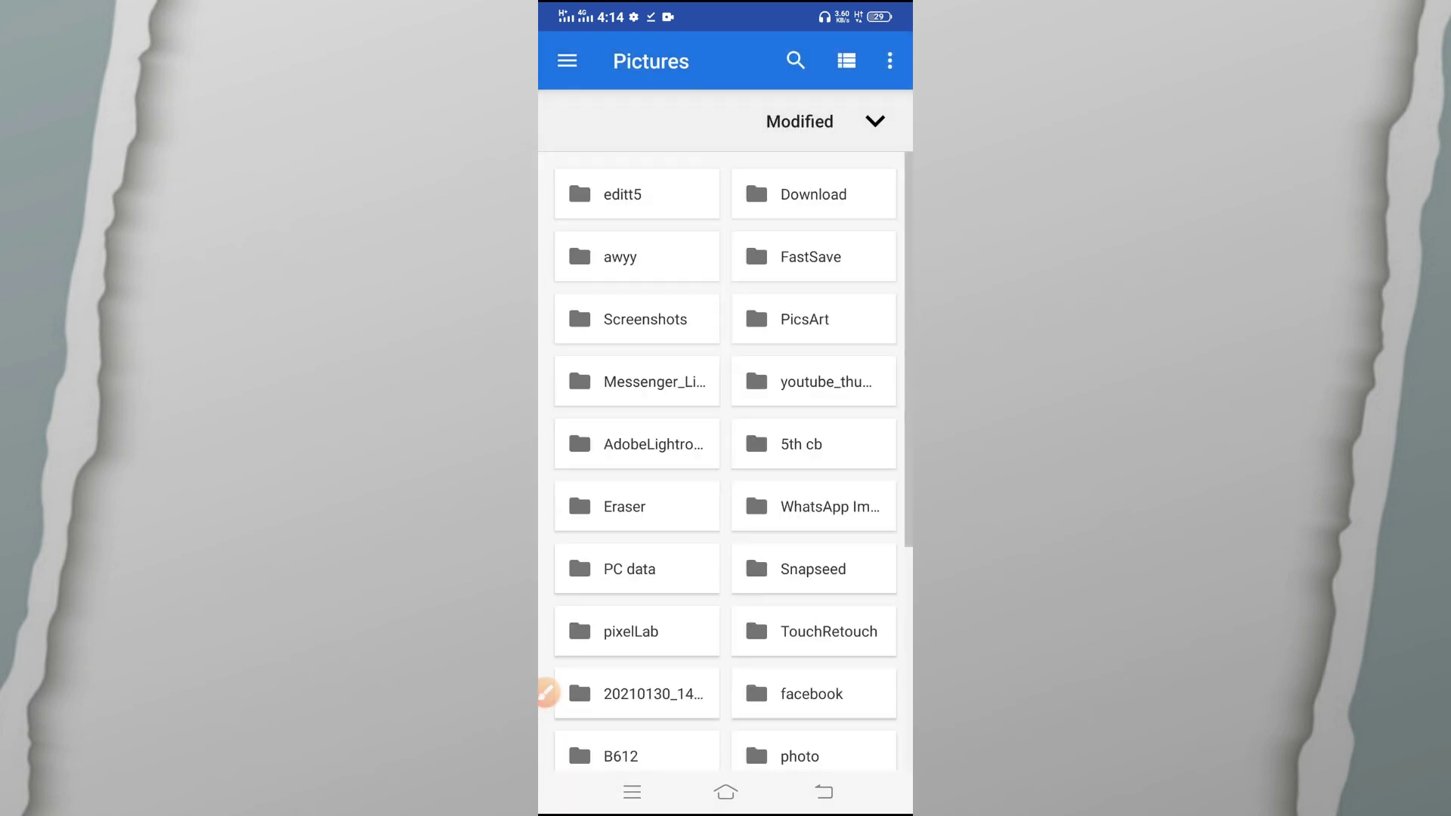
pyautogui.click(637, 195)
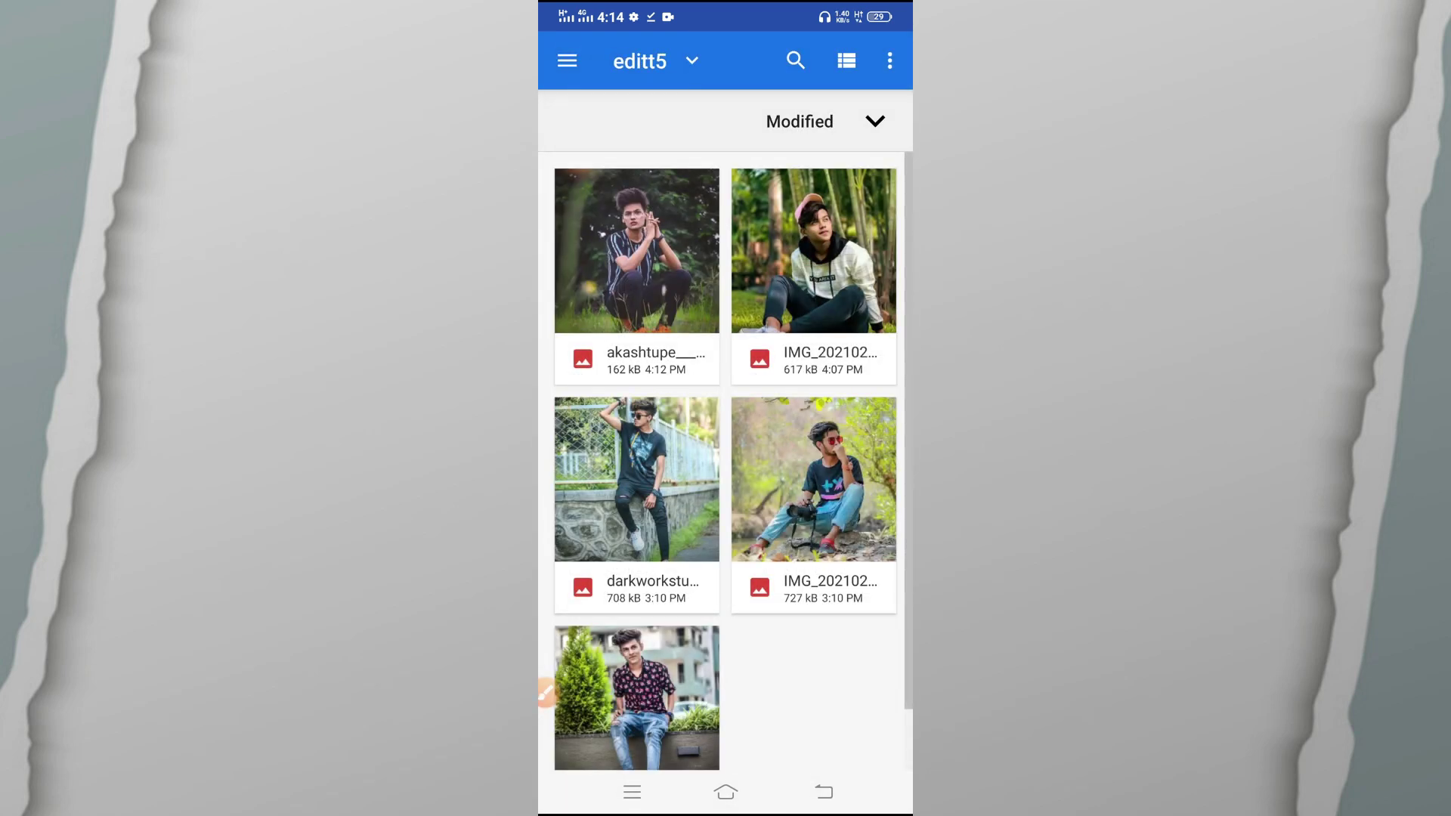
pyautogui.click(651, 458)
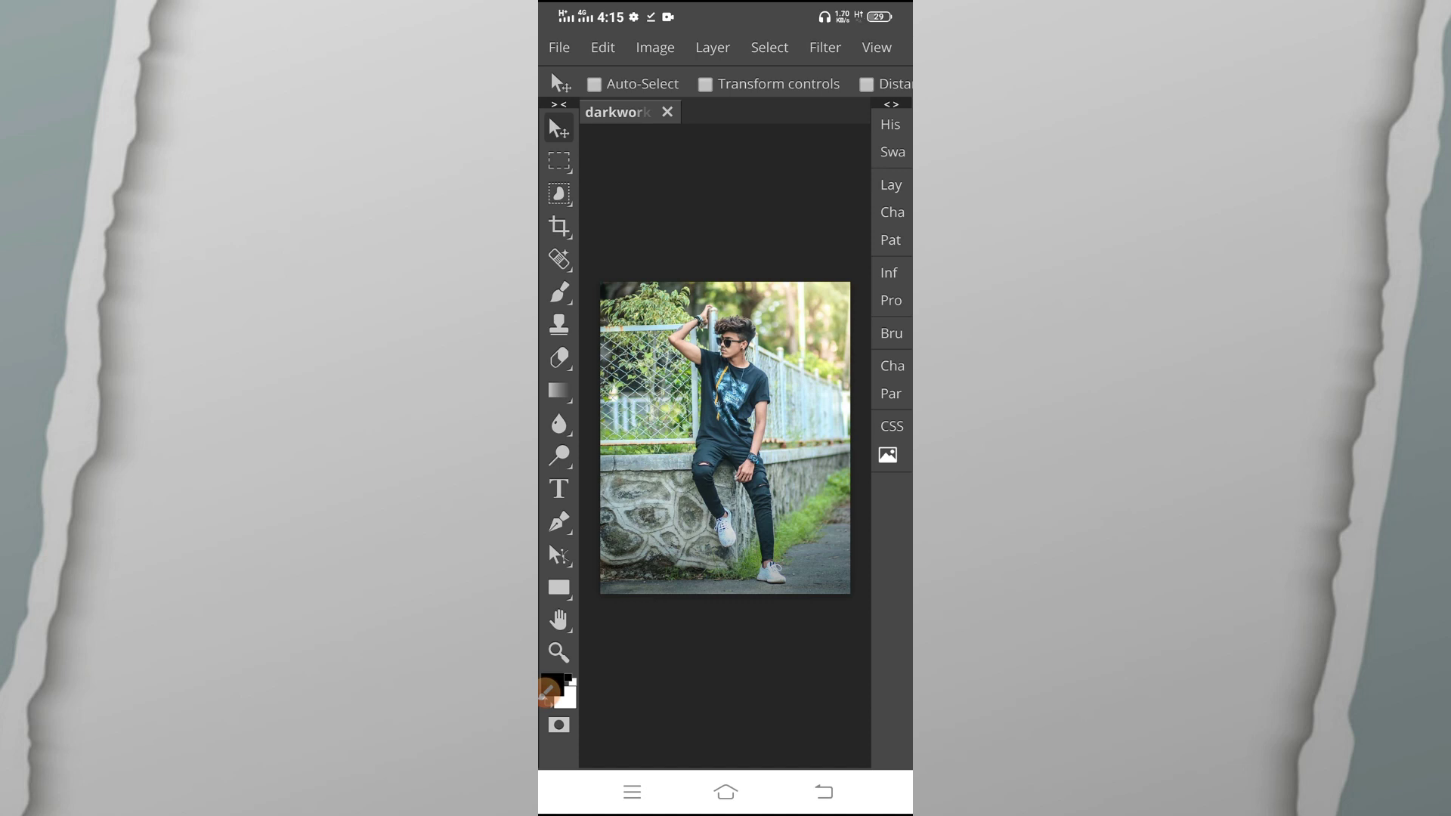
# Step: Add a Color Lookup adjustment layer from the Layers panel's adjustment menu
pyautogui.click(890, 184)
pyautogui.click(890, 184)
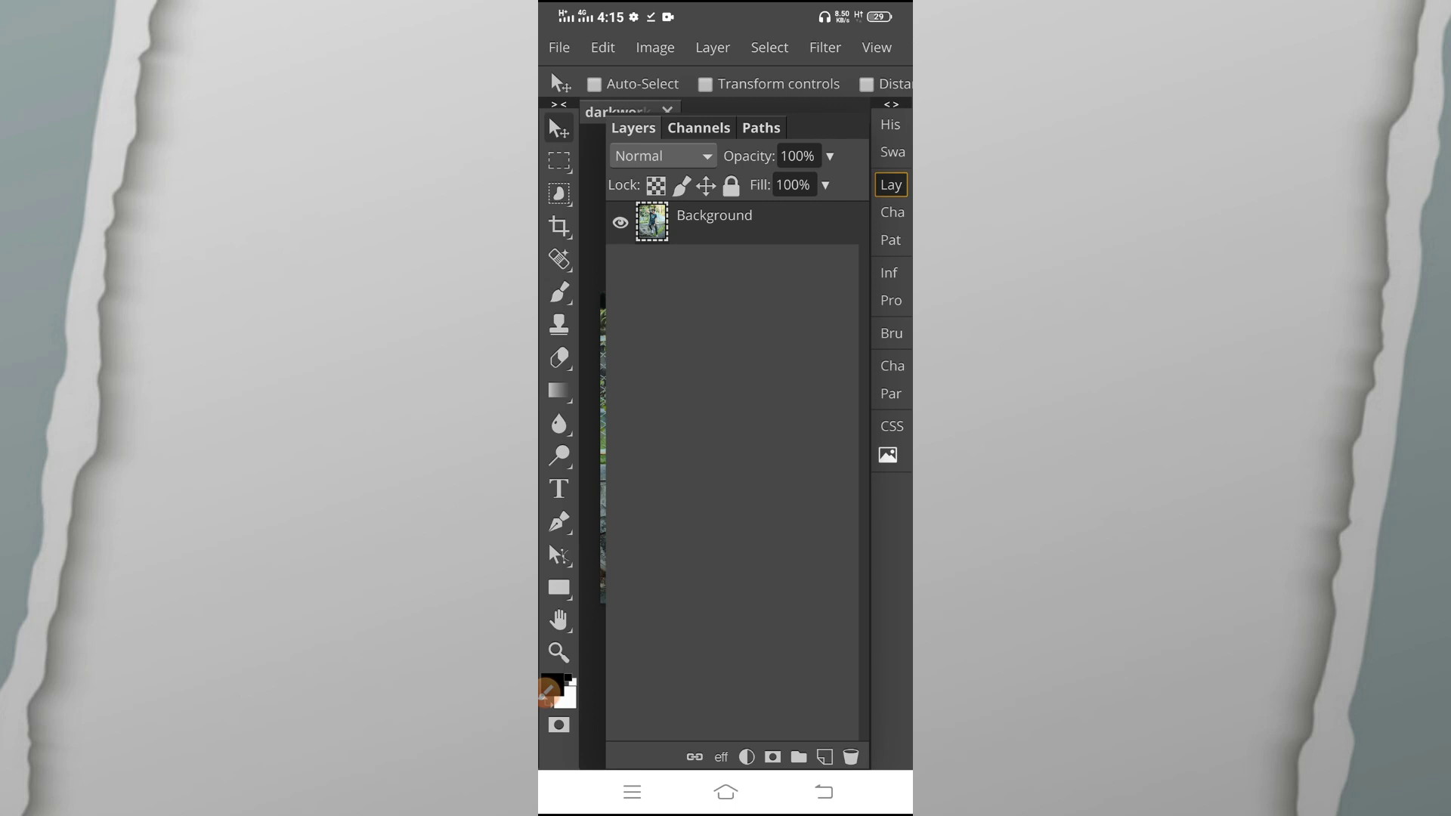
pyautogui.click(747, 757)
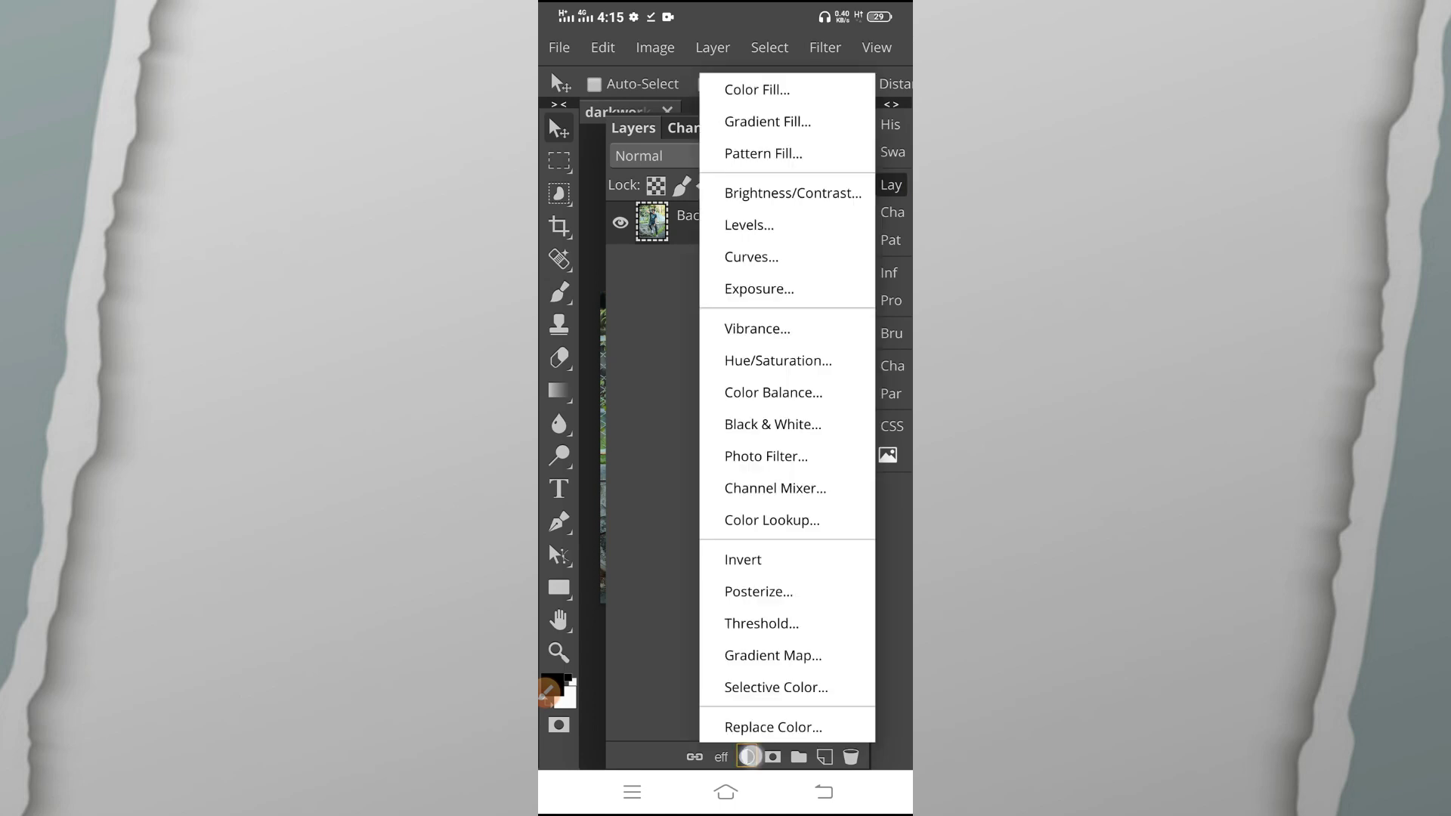
pyautogui.click(746, 756)
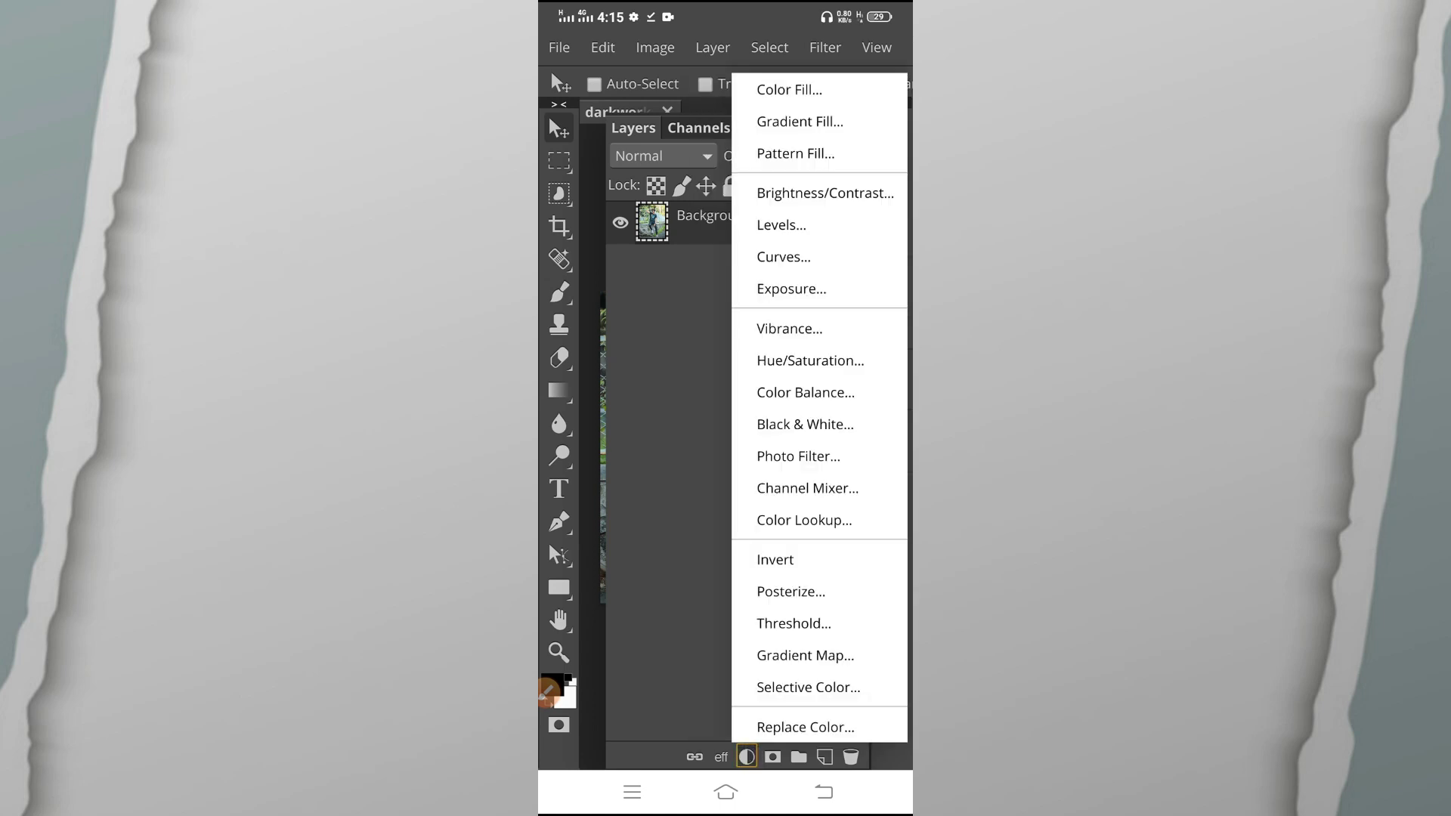
pyautogui.click(801, 520)
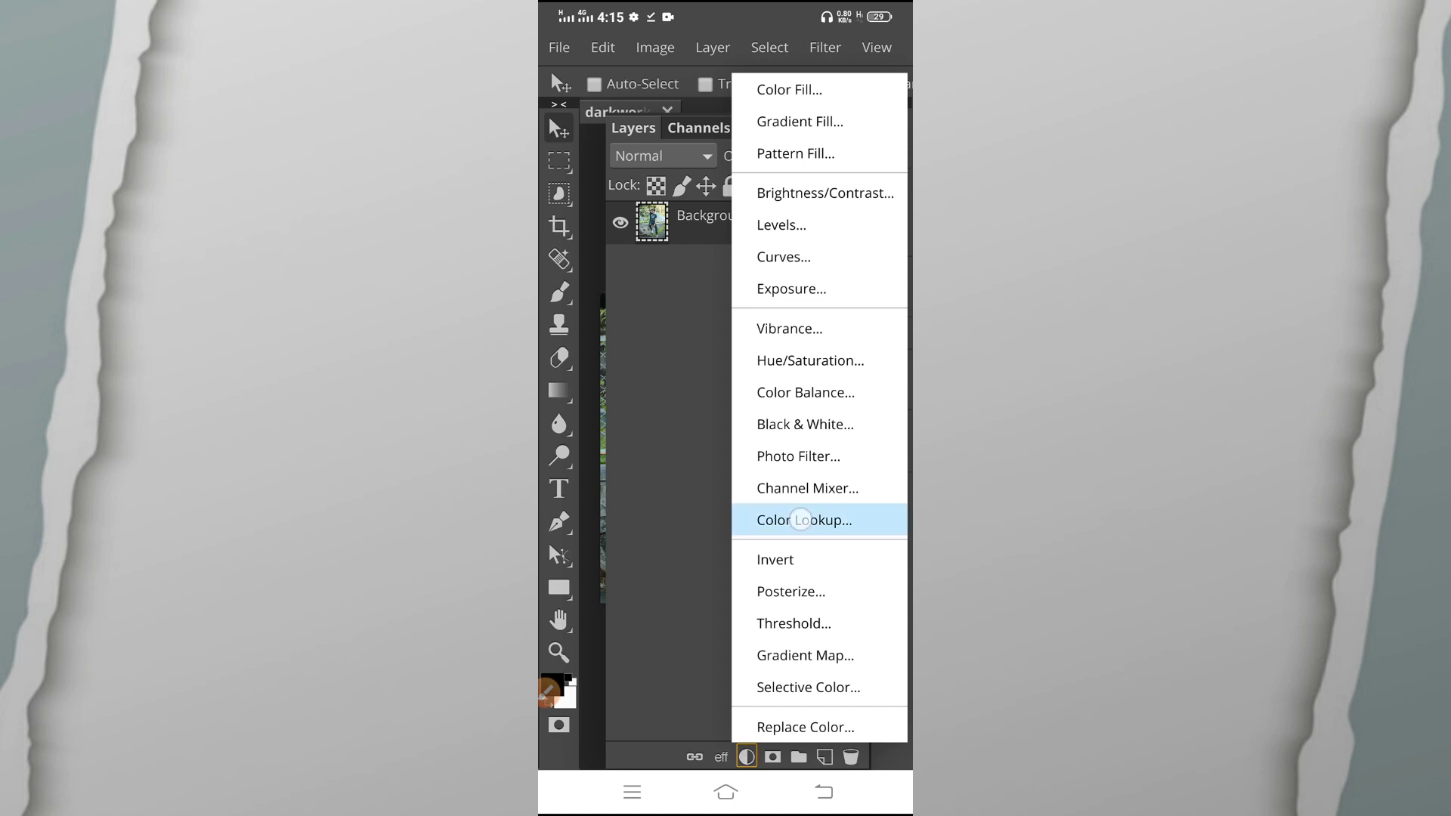
pyautogui.click(548, 691)
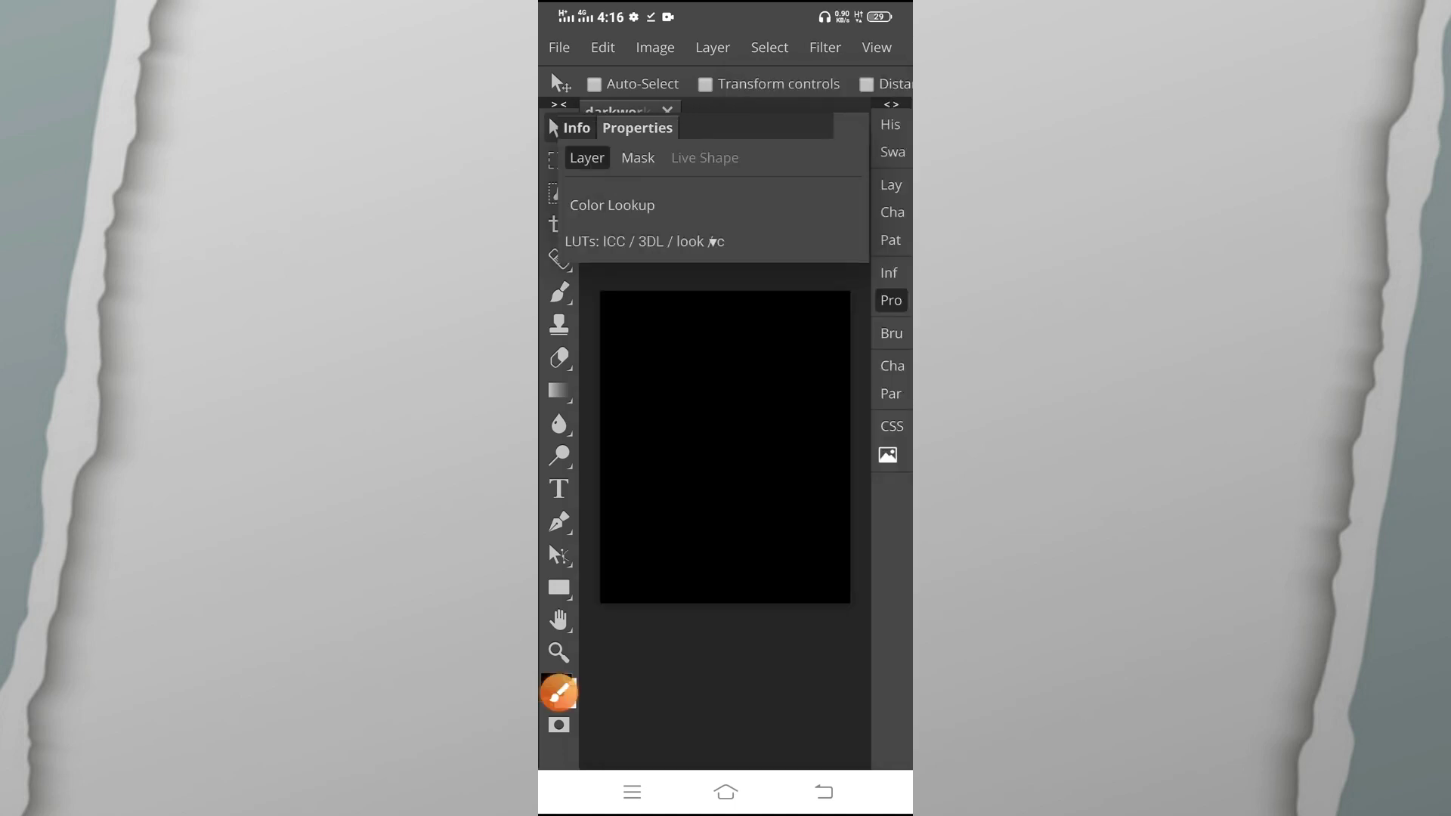
# Step: Choose Load .icc .cube .look .3dl from the Color Lookup LUT dropdown
pyautogui.click(558, 693)
pyautogui.moveTo(734, 226)
pyautogui.mouseDown()
pyautogui.moveTo(691, 267)
pyautogui.moveTo(729, 261)
pyautogui.mouseUp()
pyautogui.click(879, 740)
pyautogui.click(718, 242)
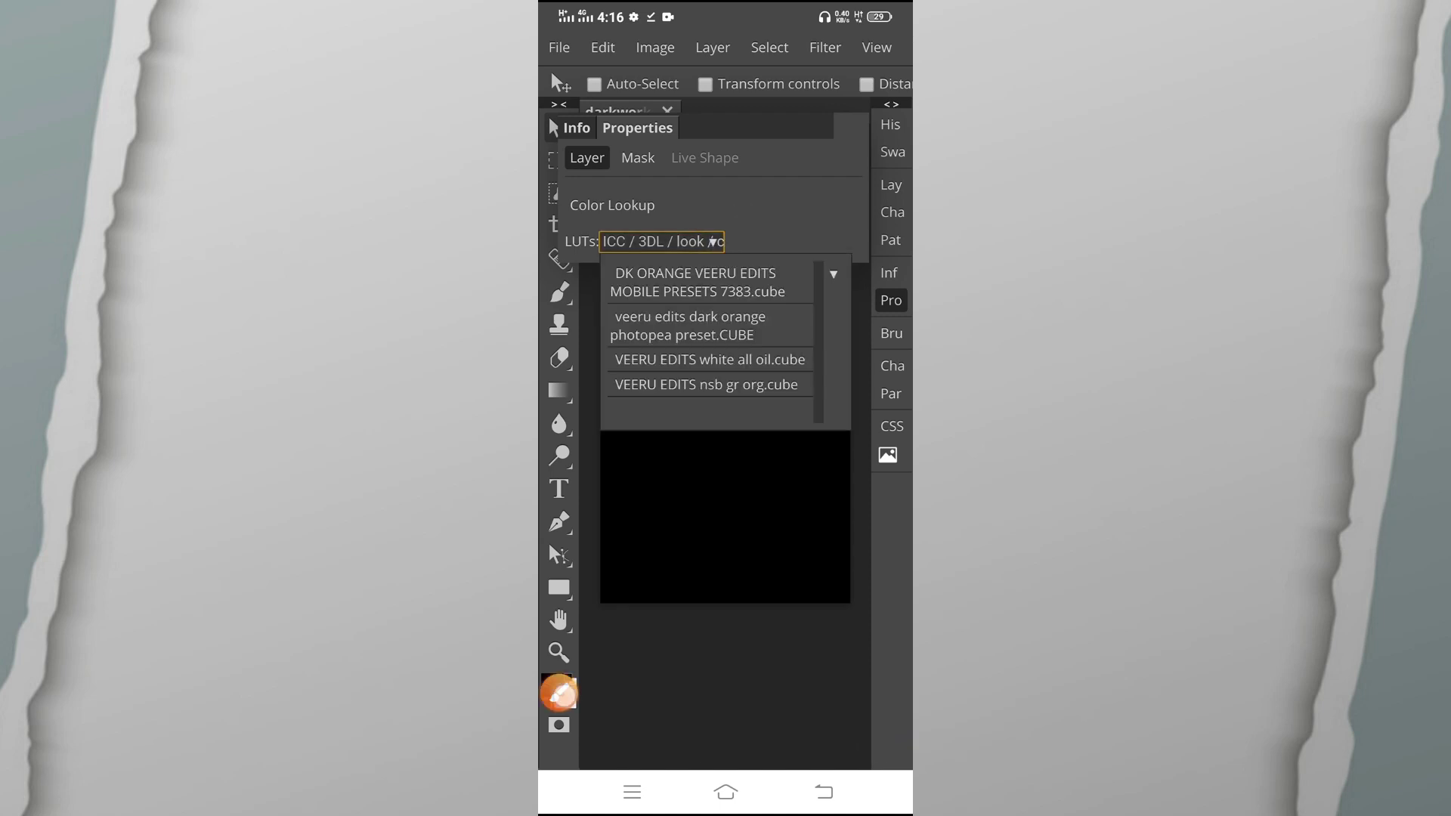
pyautogui.click(558, 692)
pyautogui.moveTo(859, 252)
pyautogui.mouseDown()
pyautogui.moveTo(830, 308)
pyautogui.moveTo(854, 261)
pyautogui.mouseUp()
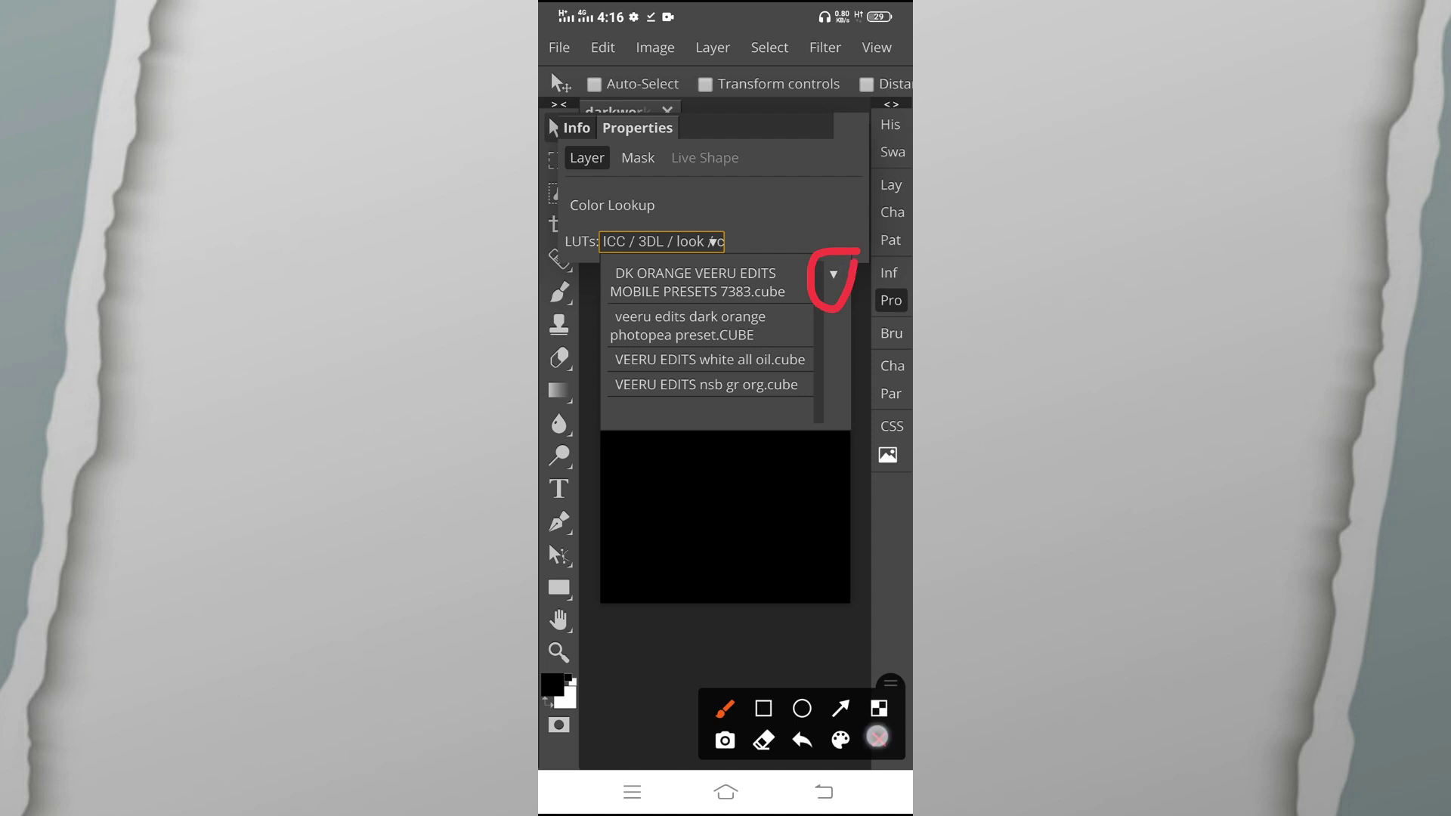
pyautogui.click(877, 737)
pyautogui.click(833, 274)
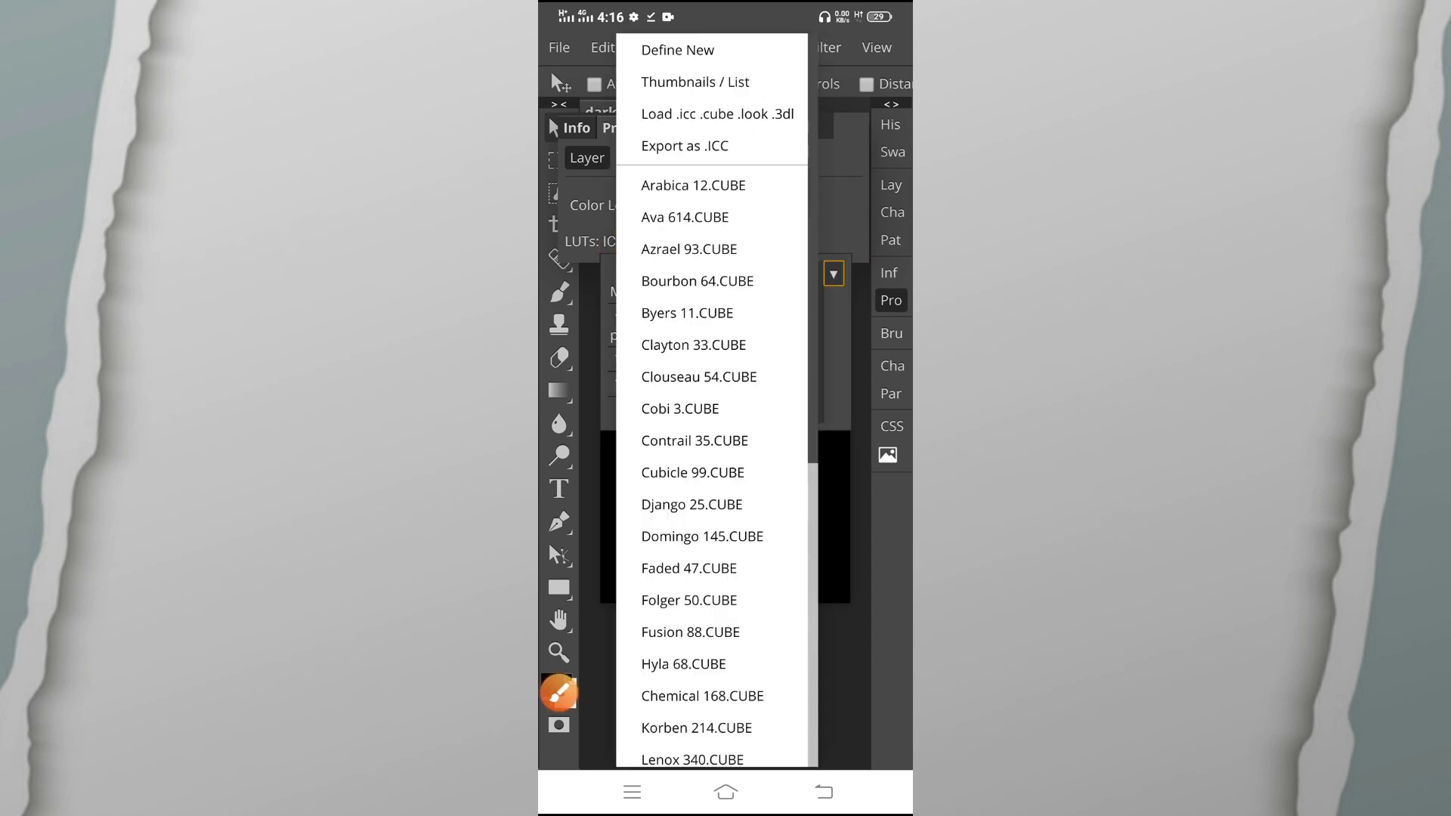
pyautogui.click(558, 692)
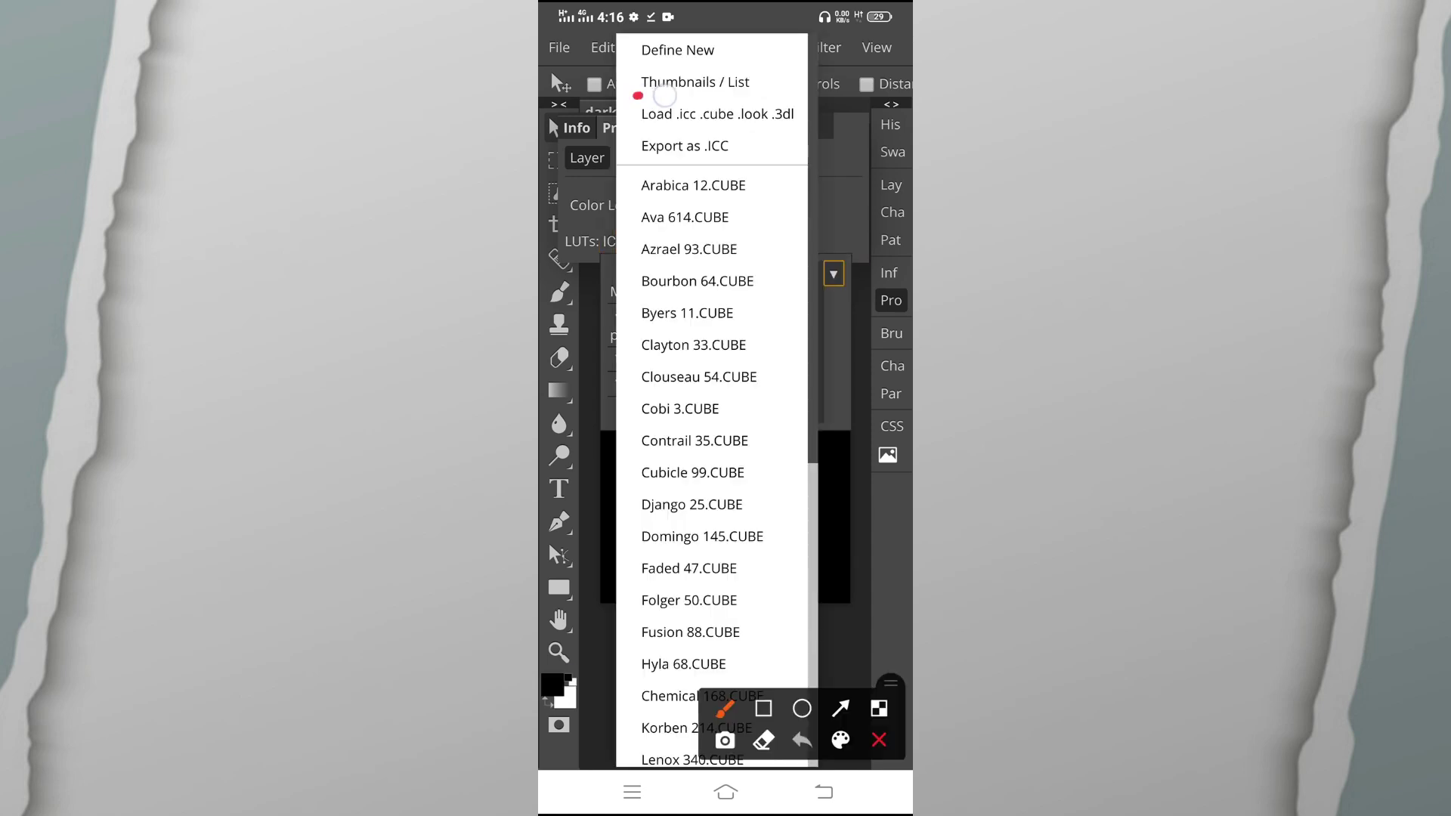
pyautogui.moveTo(635, 97); pyautogui.dragTo(586, 130)
pyautogui.click(879, 740)
pyautogui.click(710, 114)
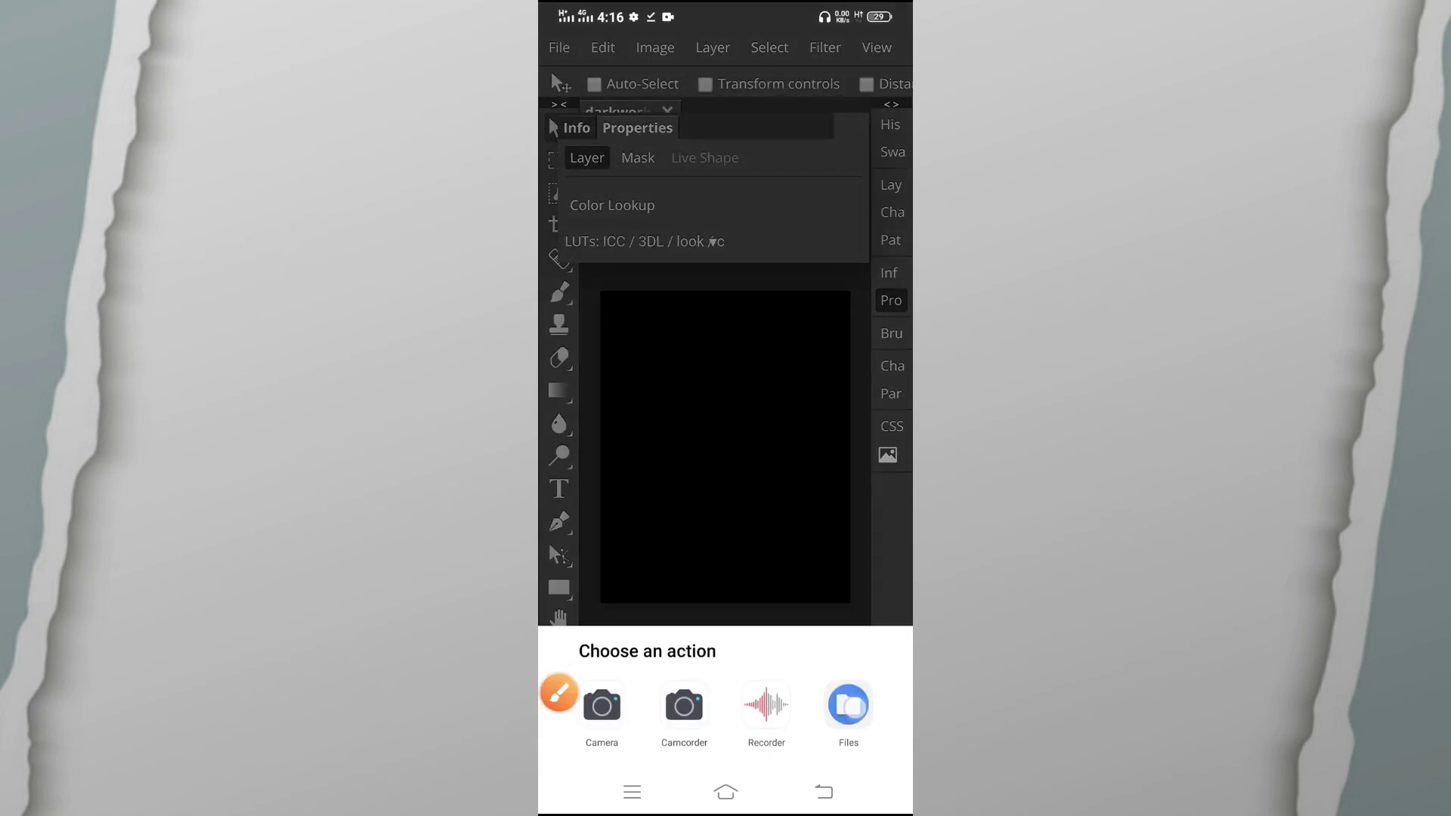
# Step: Pick the honey orange .cube LUT from the Download subfolder in Files
pyautogui.click(848, 704)
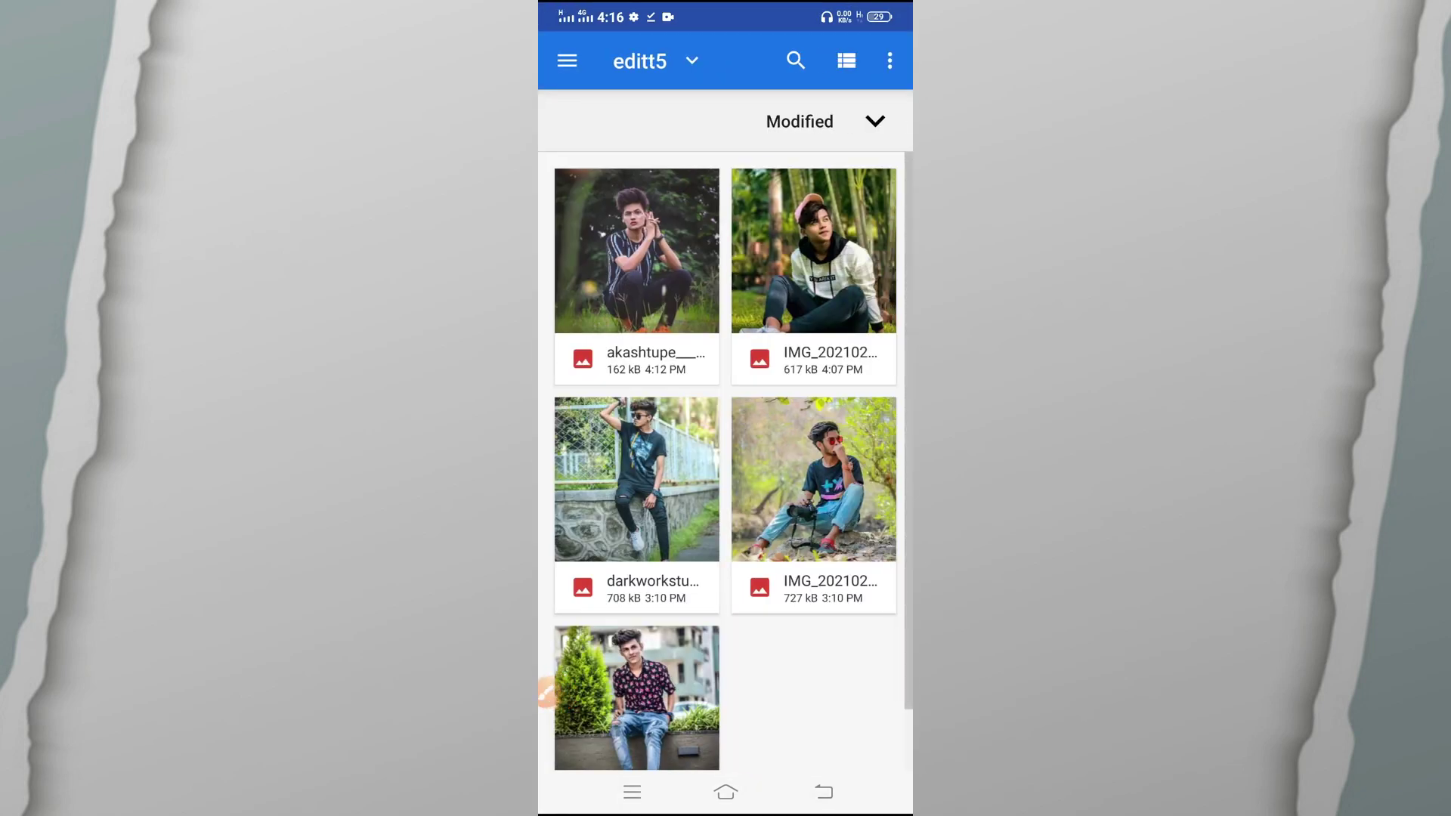
pyautogui.click(567, 60)
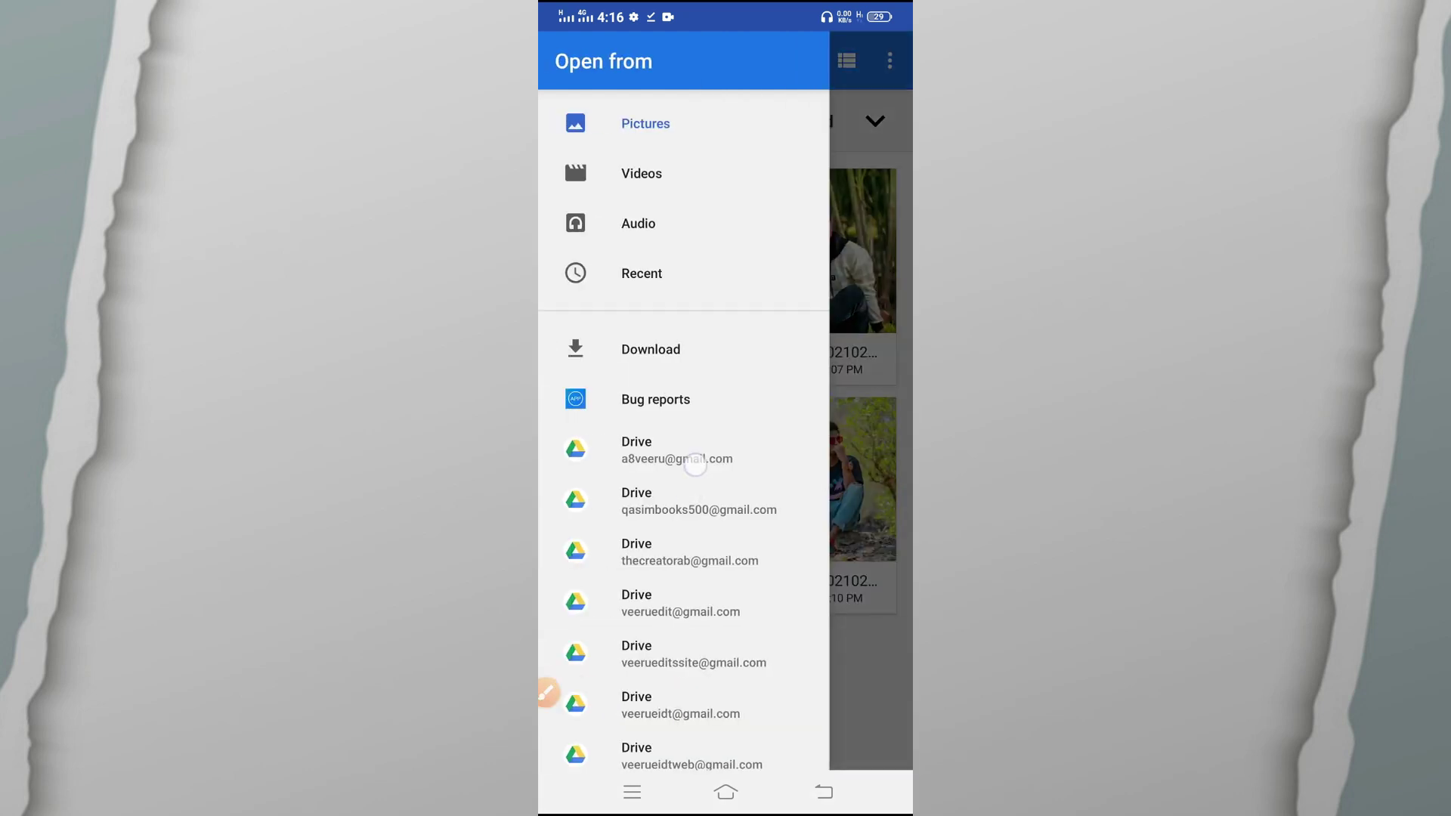
pyautogui.scroll(-5, 690, 492)
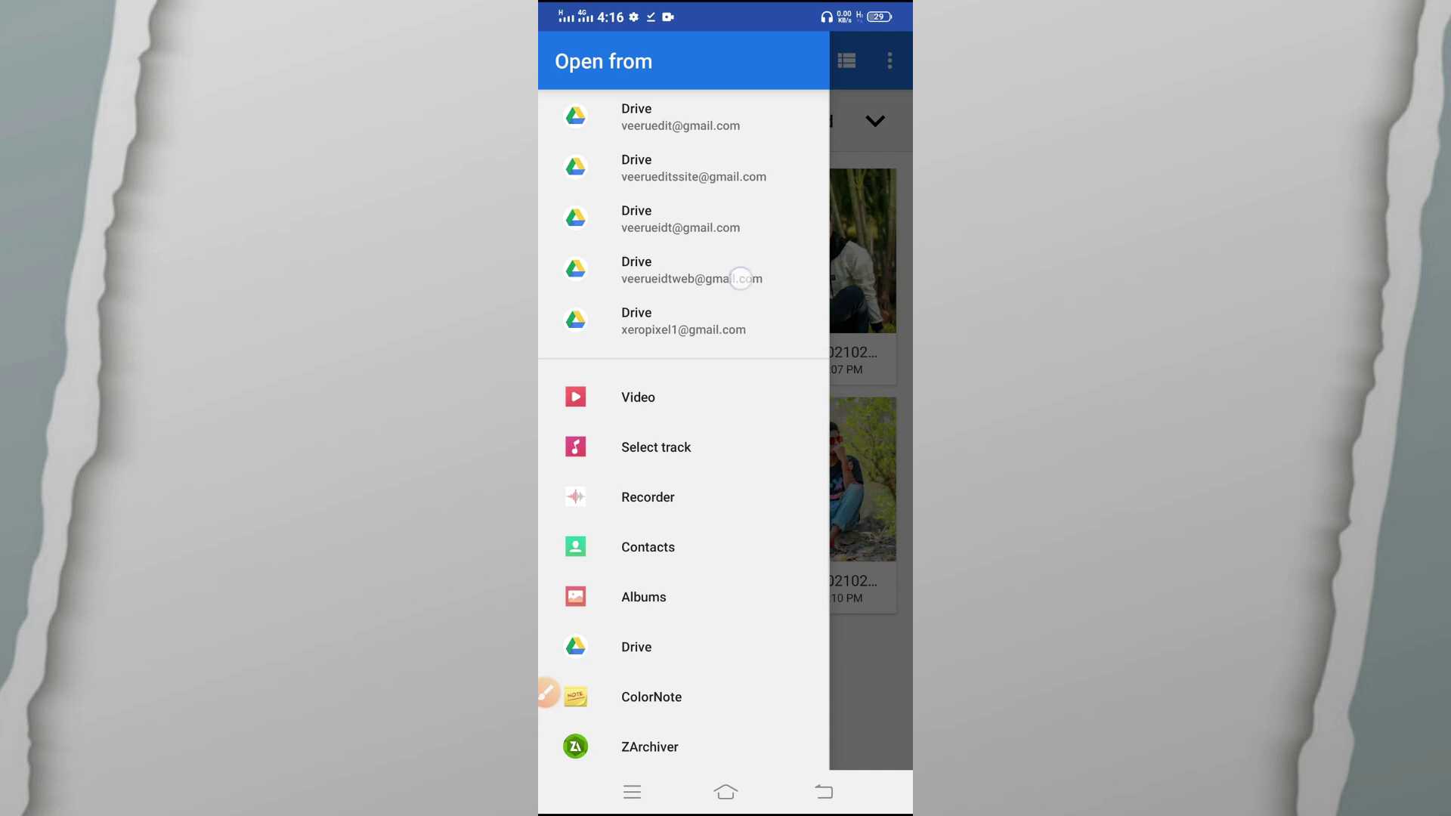
pyautogui.scroll(10, 690, 454)
pyautogui.click(692, 347)
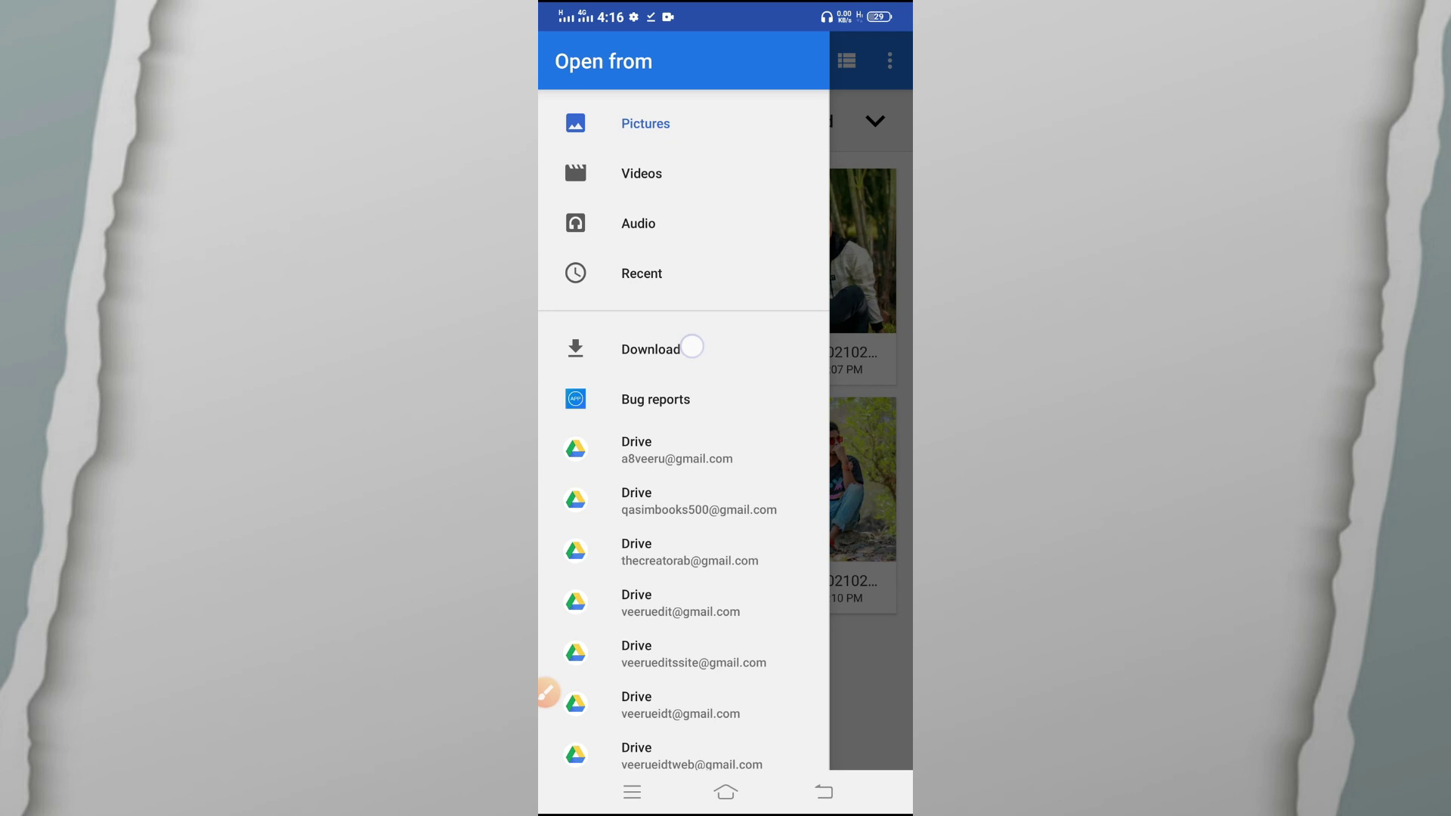
pyautogui.click(655, 194)
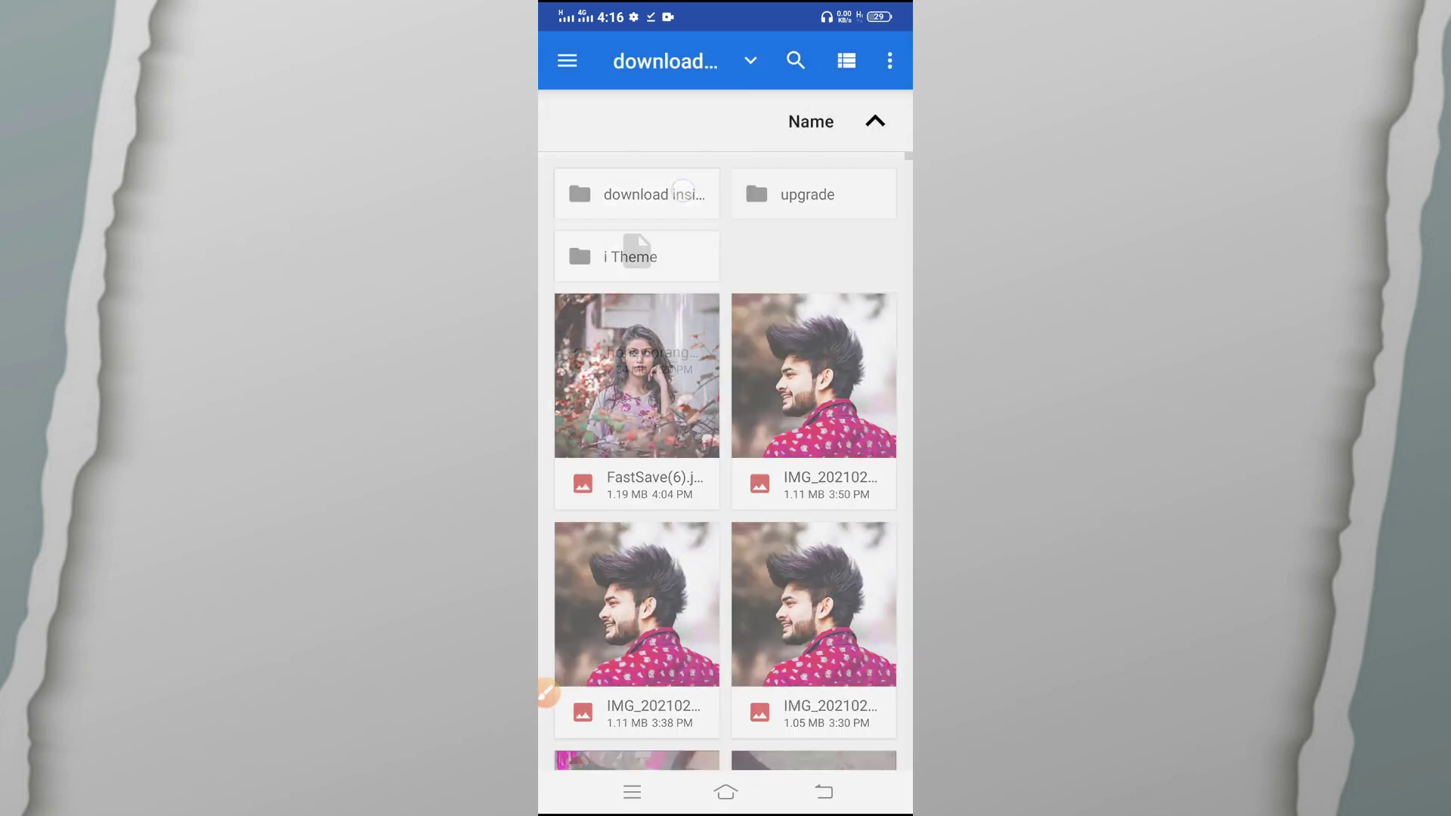
pyautogui.click(549, 692)
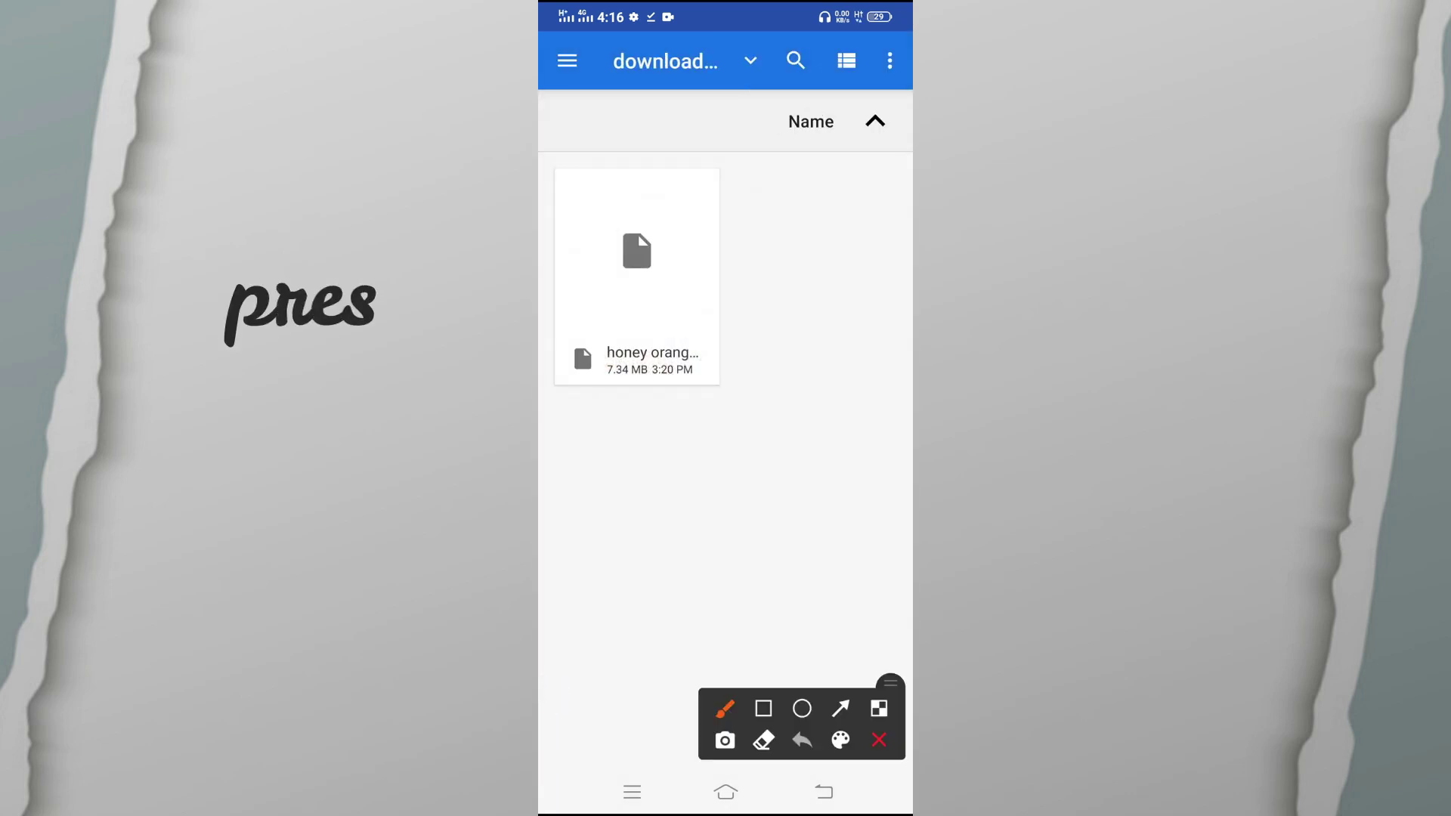
pyautogui.moveTo(763, 209)
pyautogui.mouseDown()
pyautogui.moveTo(771, 265)
pyautogui.moveTo(793, 210)
pyautogui.moveTo(856, 160)
pyautogui.mouseUp()
pyautogui.click(875, 738)
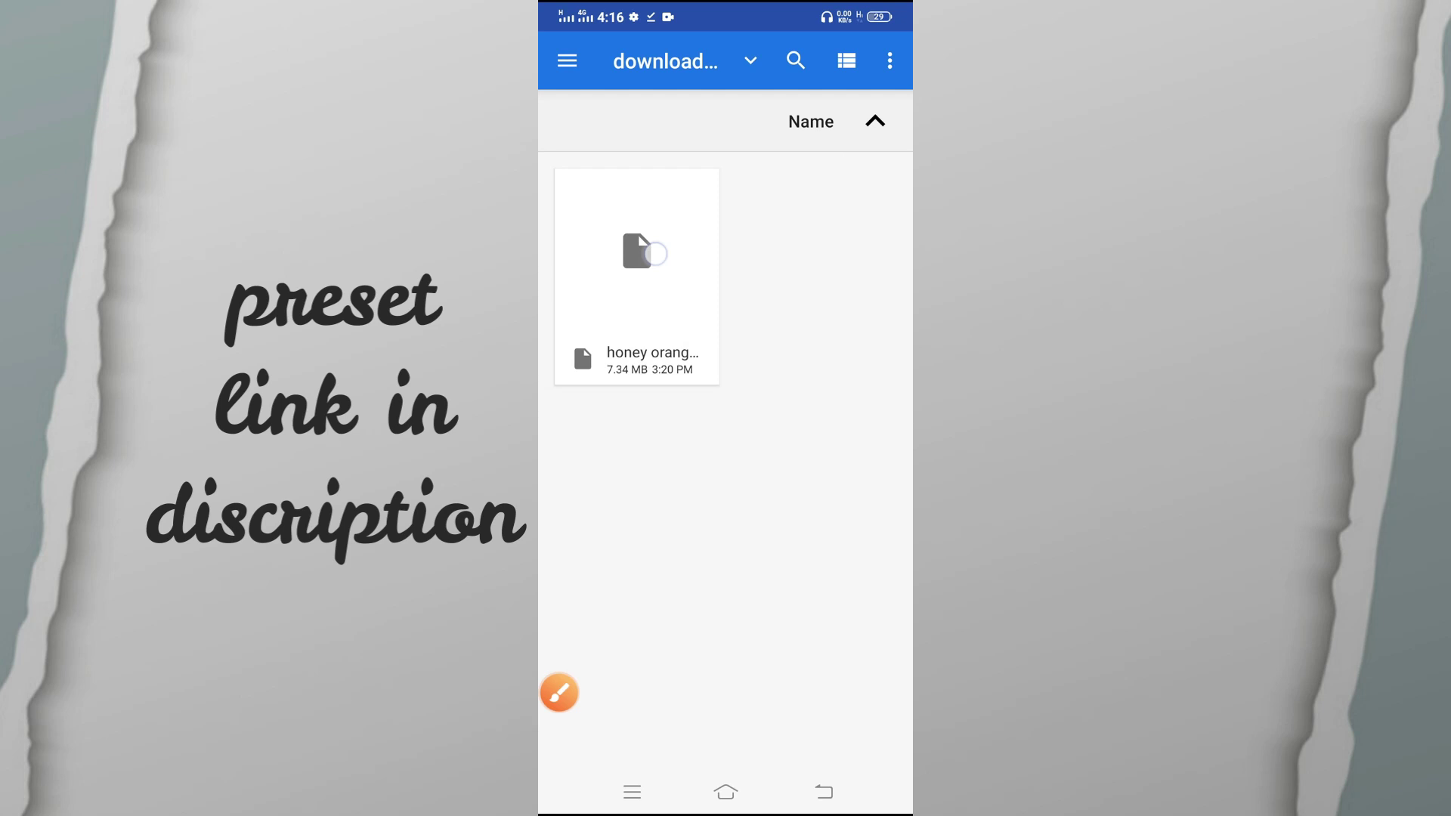
pyautogui.click(655, 253)
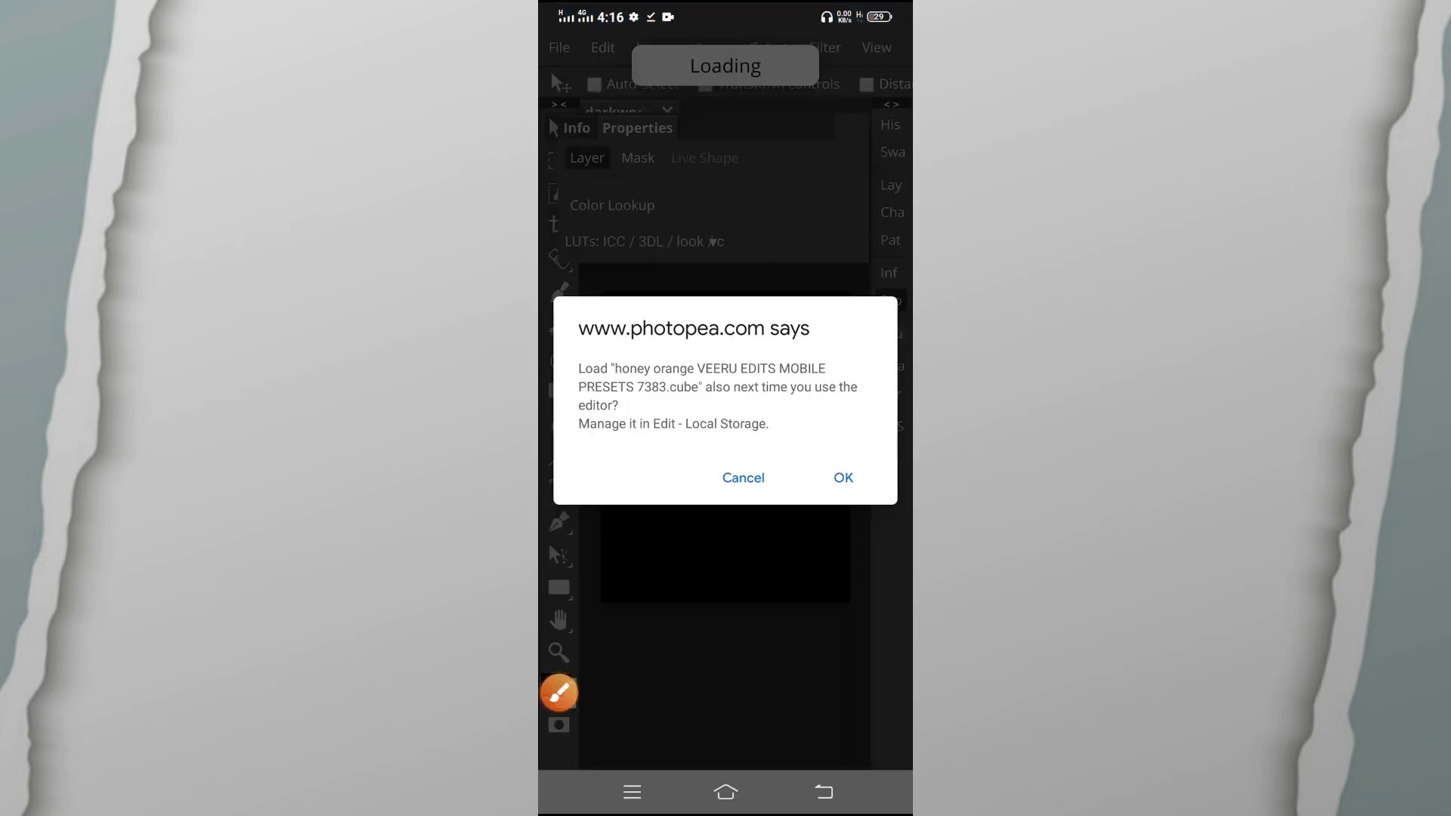
# Step: Confirm loading the honey orange LUT and close Properties to view the orange-teal grade
pyautogui.click(844, 477)
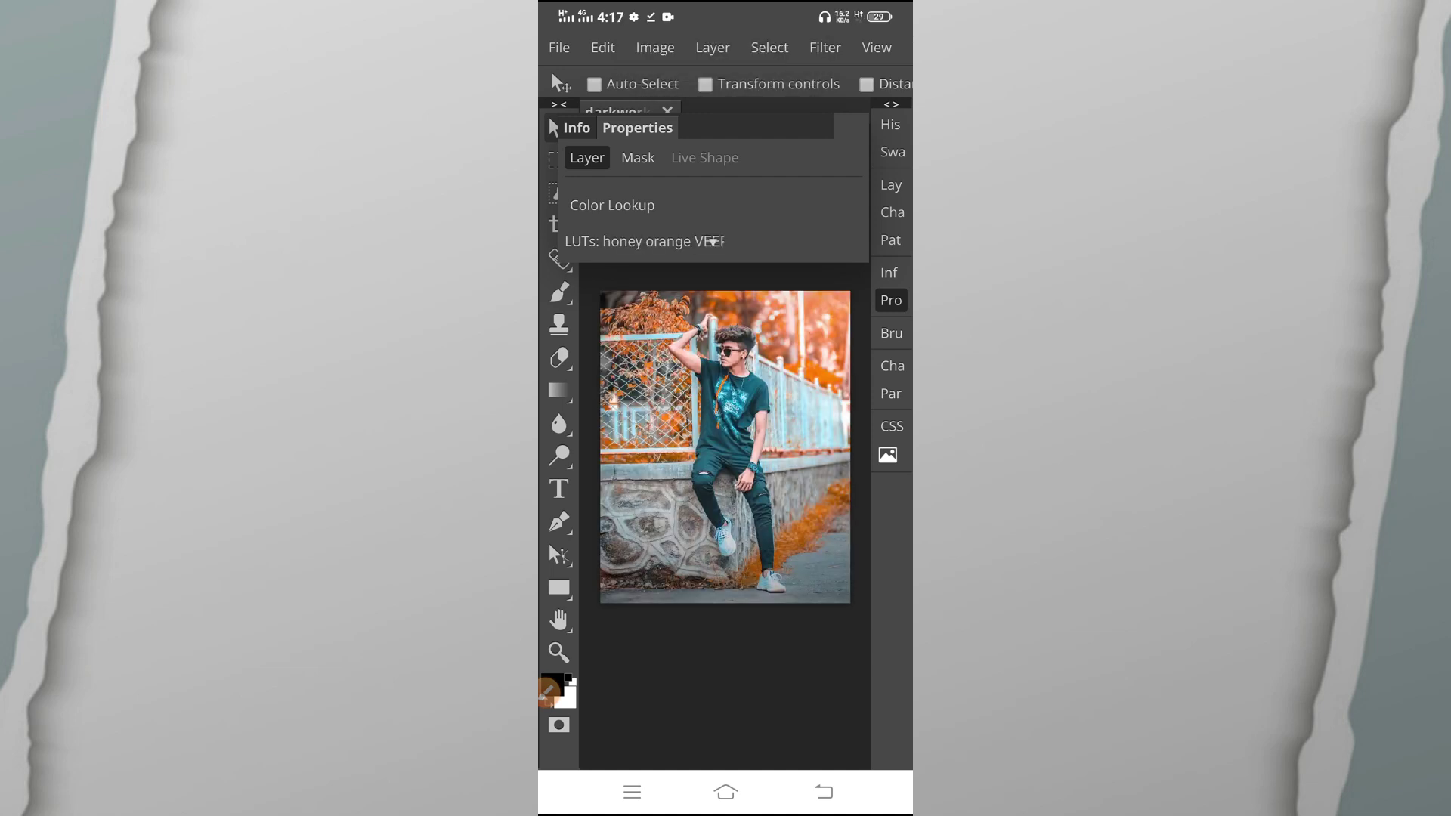
pyautogui.click(891, 300)
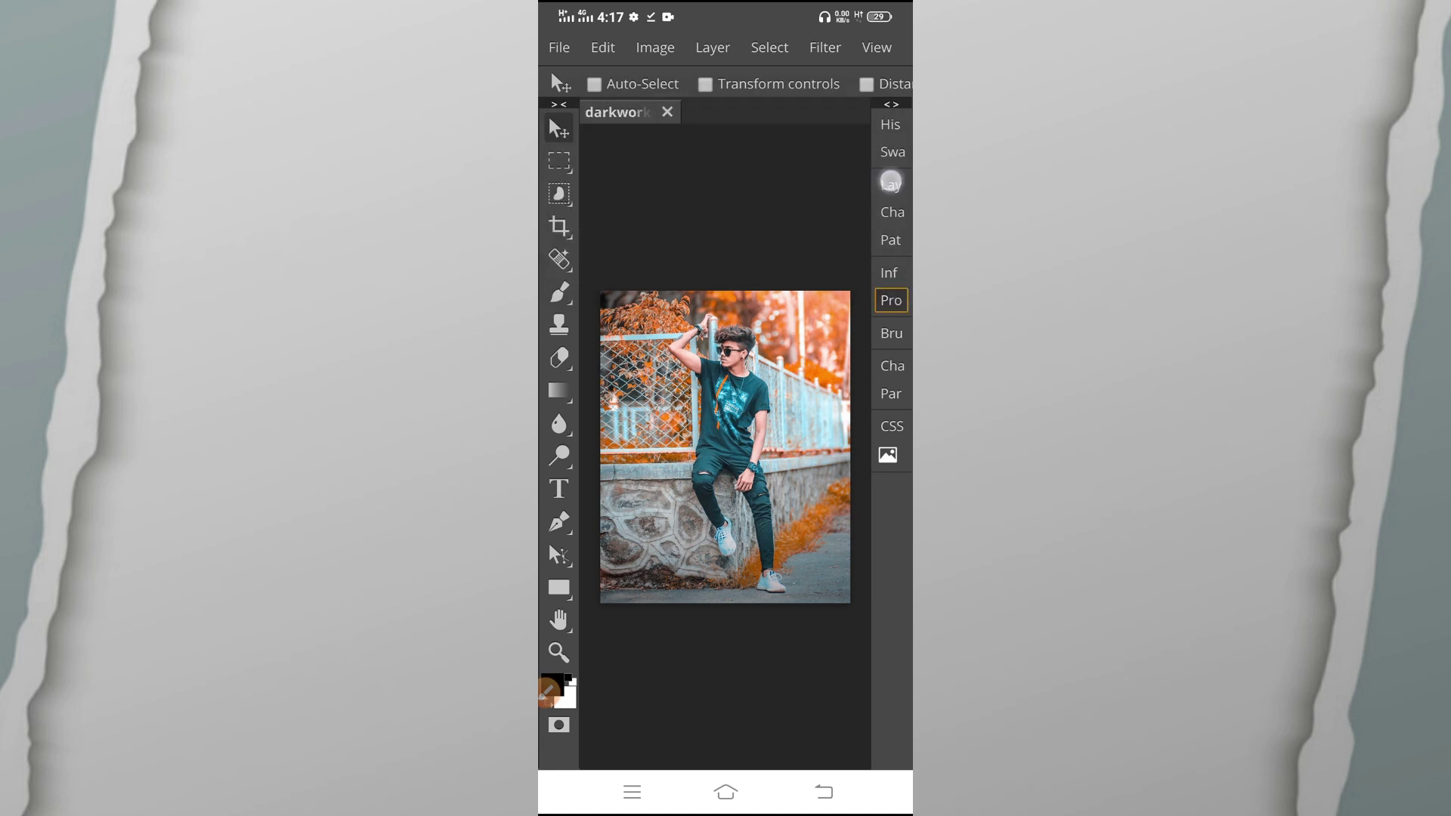
# Step: Verify Color Lookup 1 is at 100% opacity and fill, then bring up File commands
pyautogui.click(890, 183)
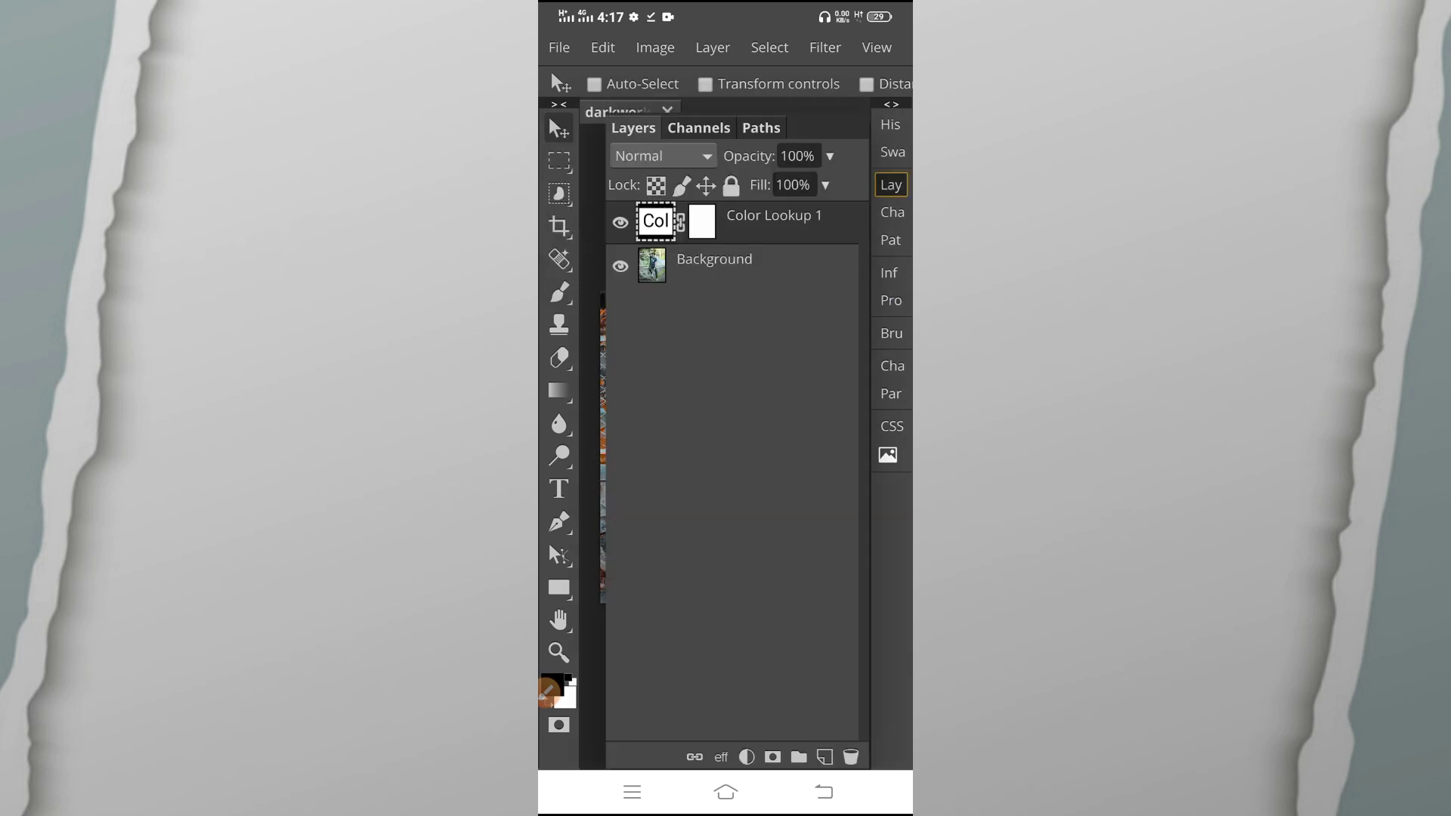
pyautogui.click(549, 692)
pyautogui.moveTo(800, 138); pyautogui.dragTo(863, 97)
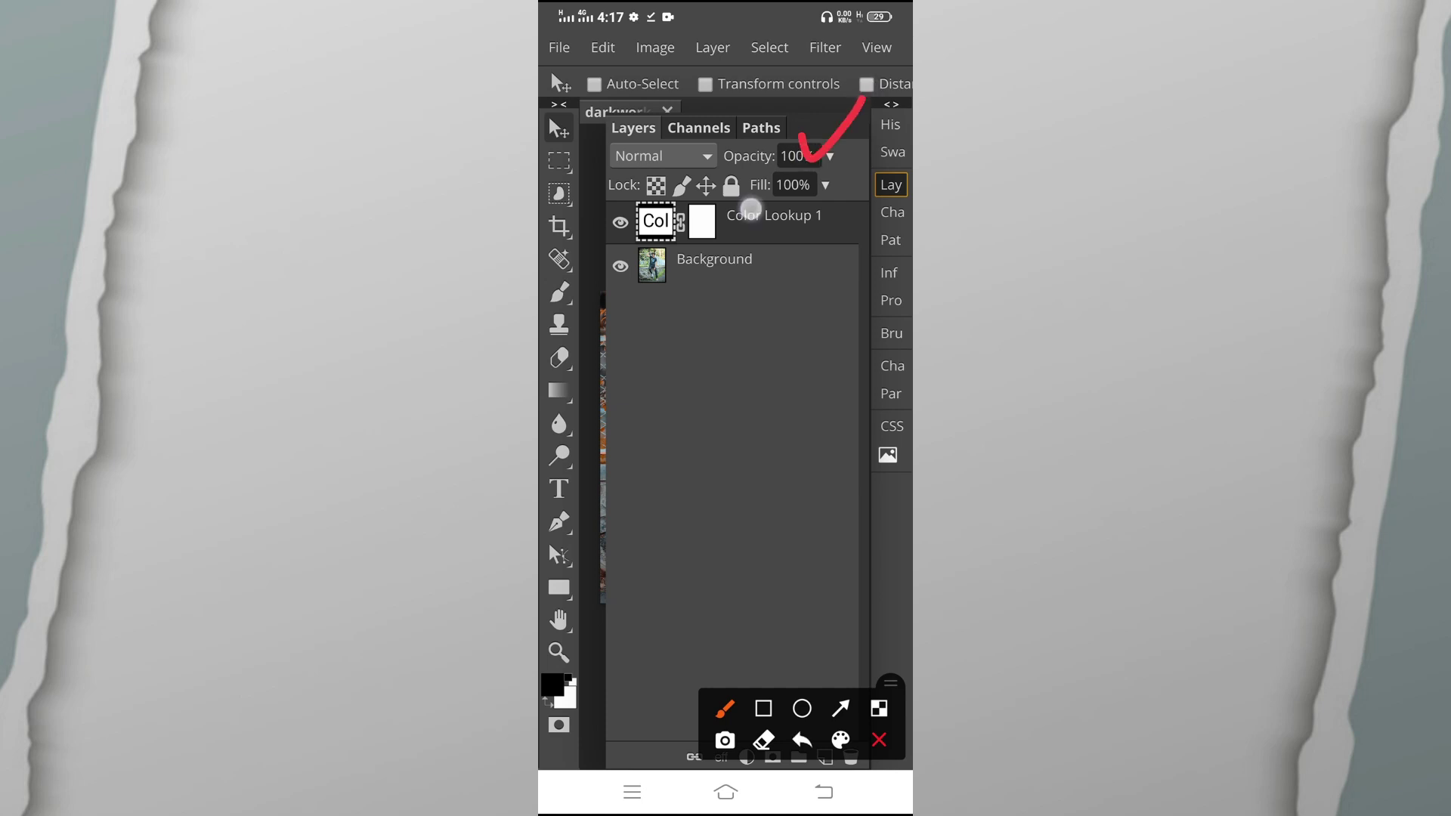
pyautogui.moveTo(750, 209)
pyautogui.mouseDown()
pyautogui.moveTo(753, 227)
pyautogui.moveTo(804, 185)
pyautogui.mouseUp()
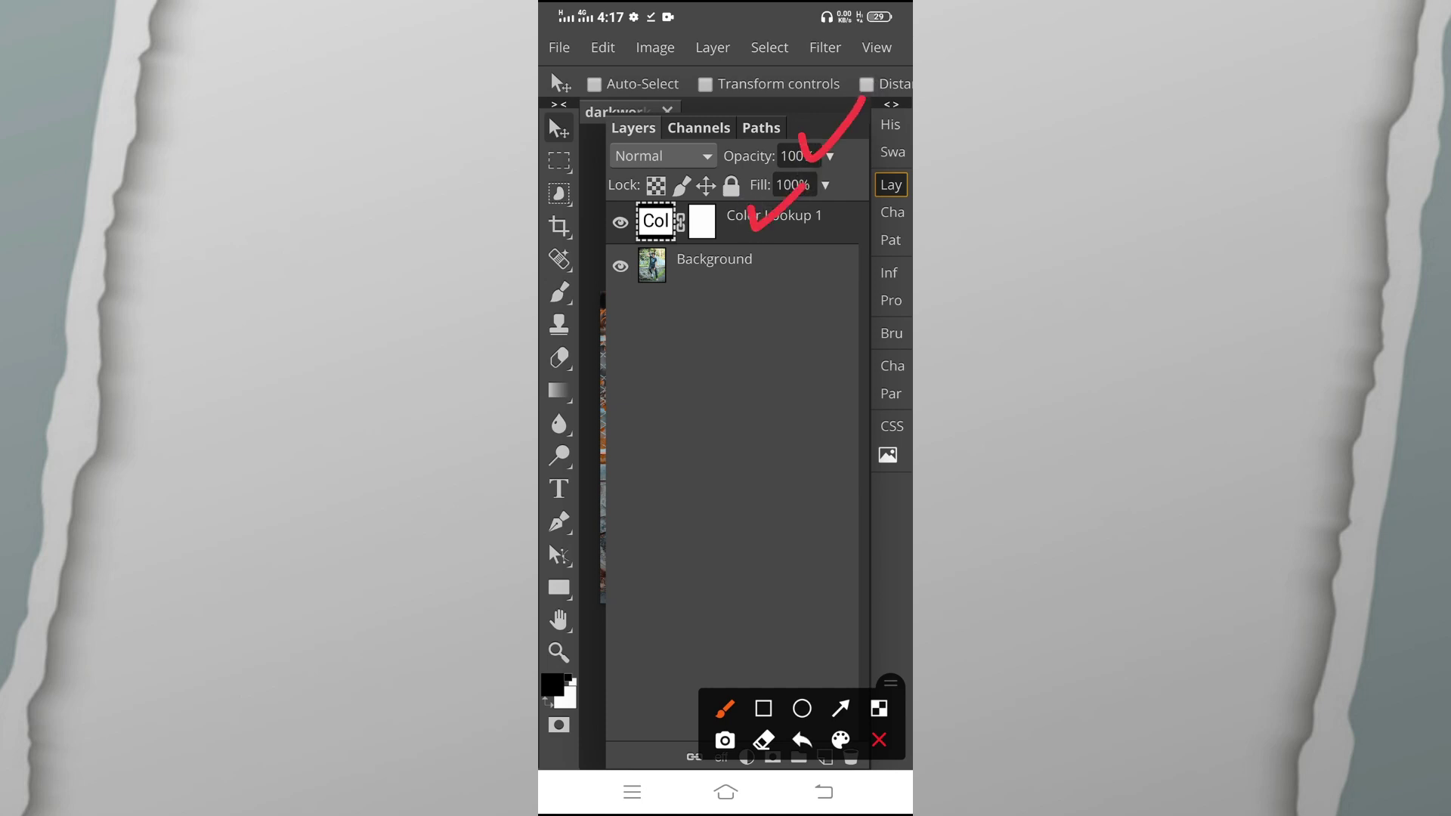
pyautogui.click(879, 739)
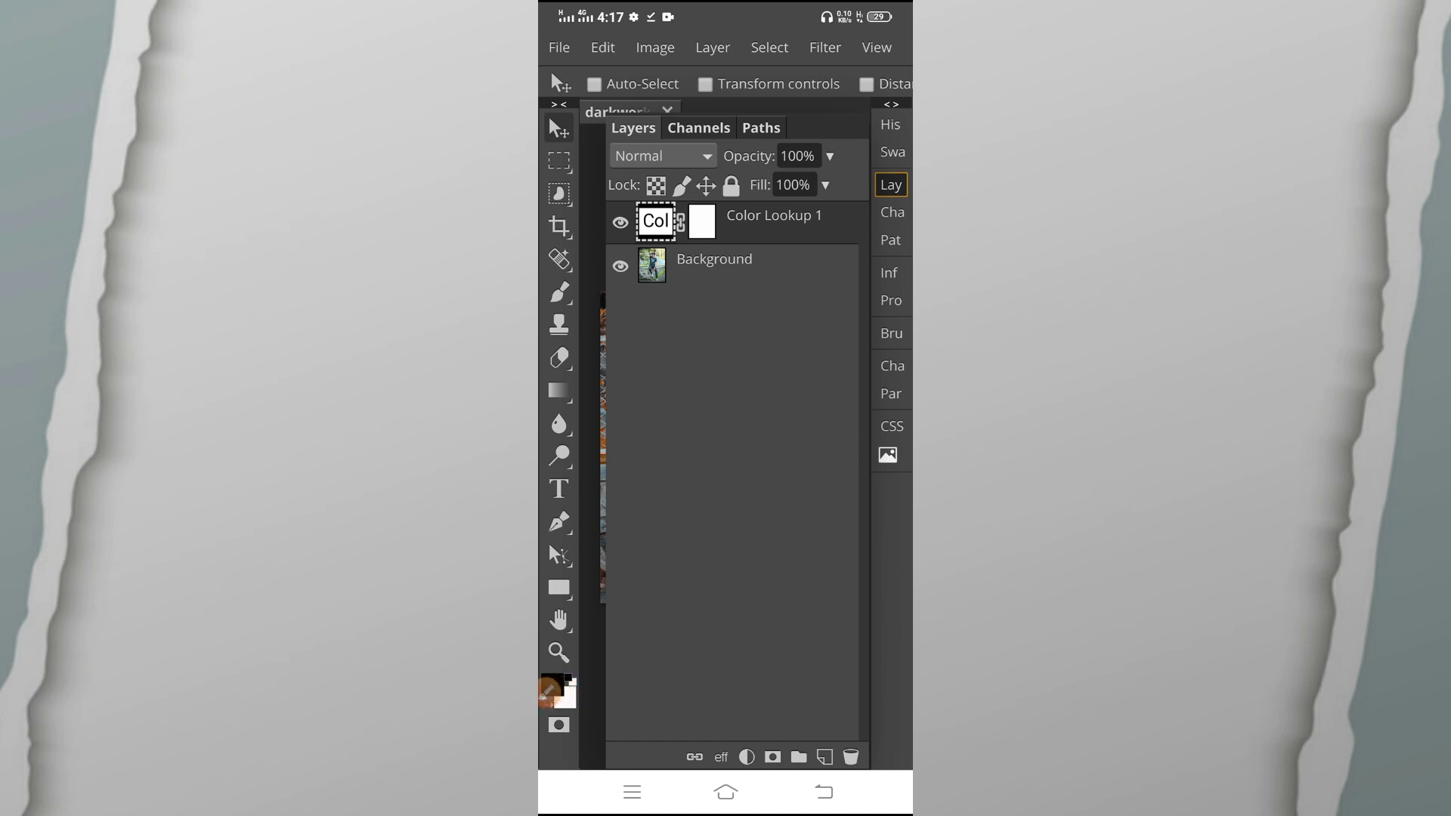
pyautogui.click(891, 185)
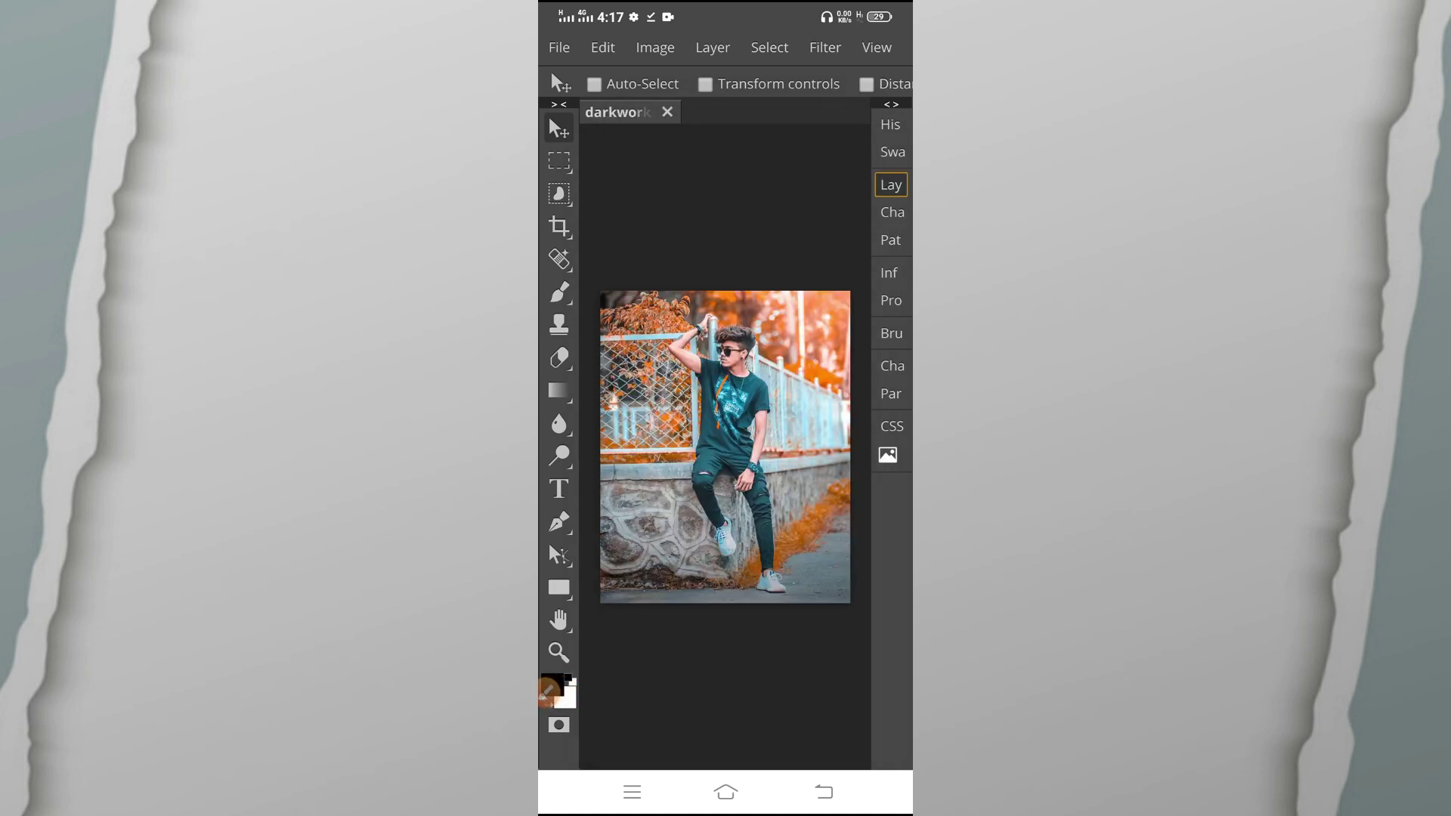
pyautogui.click(560, 44)
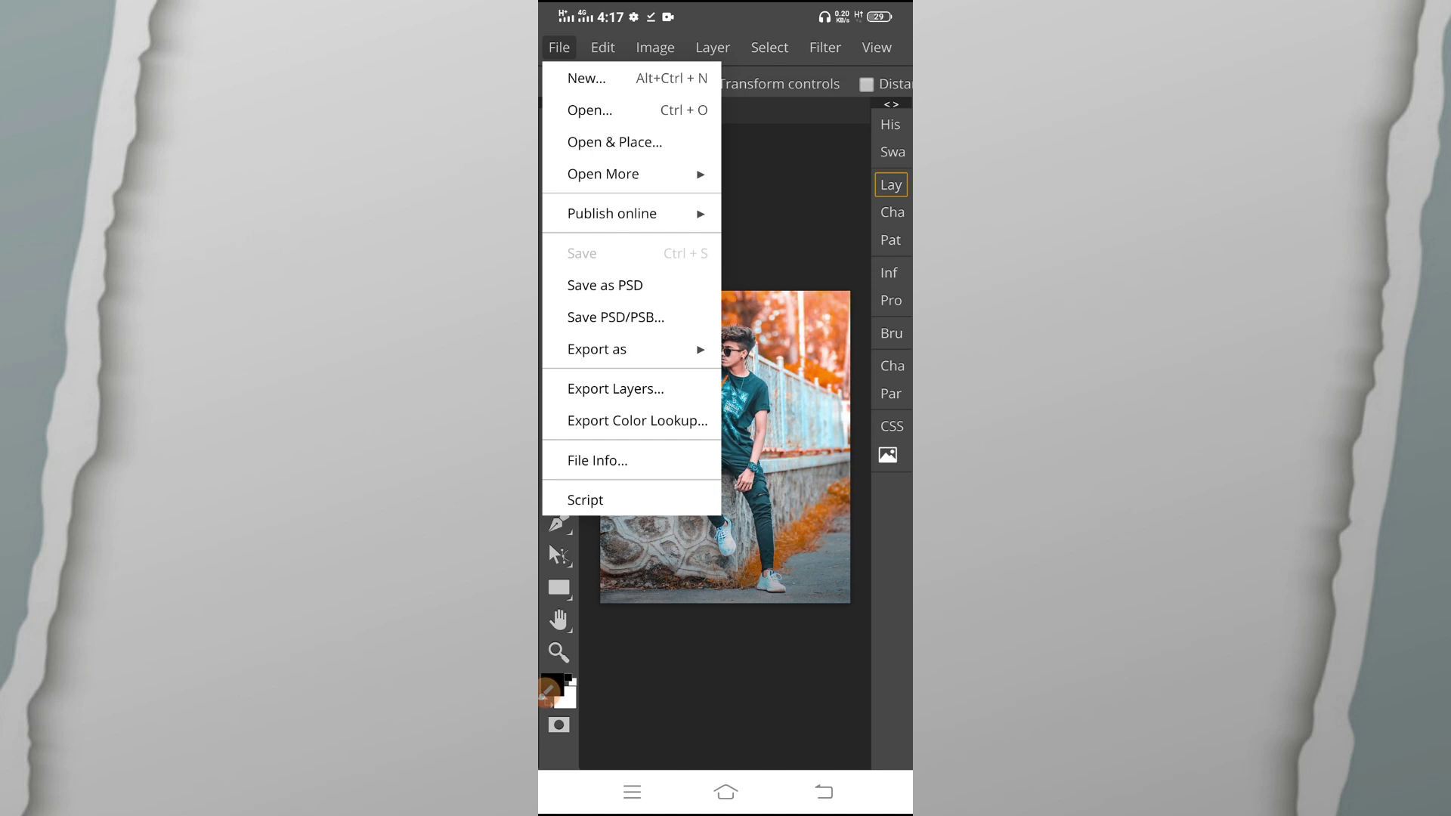
# Step: Export the 1080×1350 image as a JPG at 100% quality
pyautogui.click(629, 347)
pyautogui.click(762, 381)
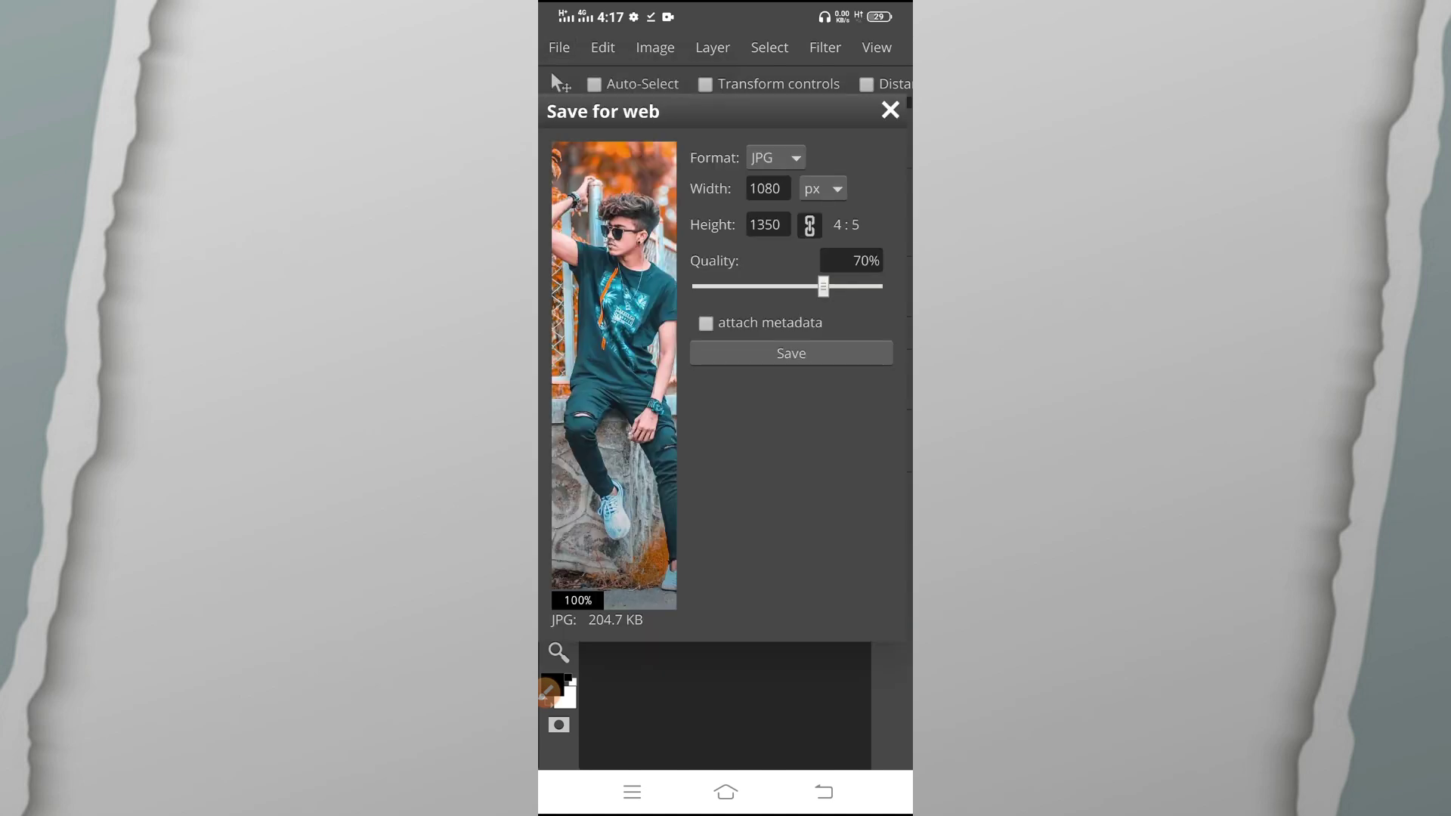
pyautogui.click(829, 284)
pyautogui.moveTo(829, 284); pyautogui.dragTo(877, 286)
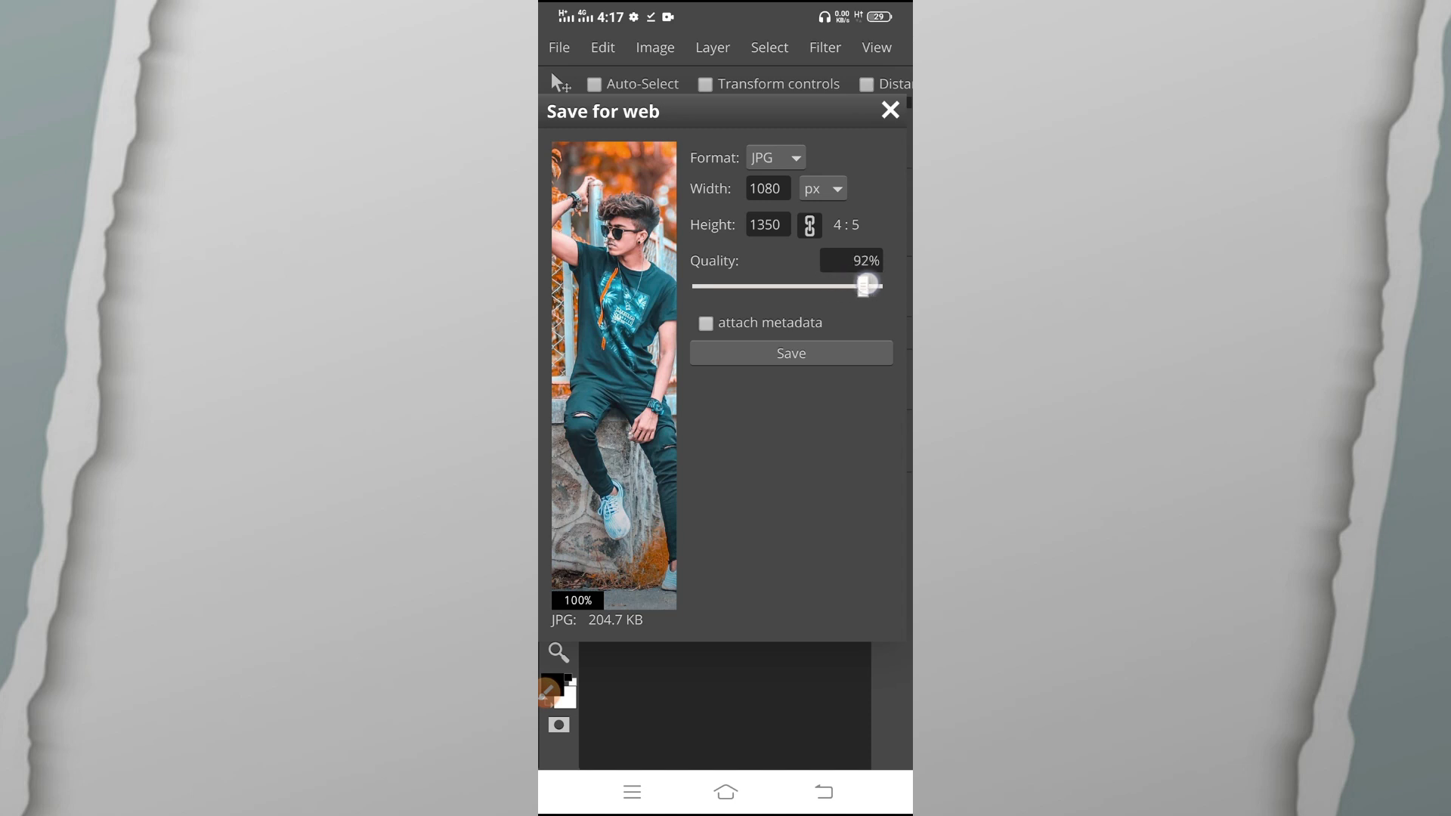
pyautogui.click(817, 354)
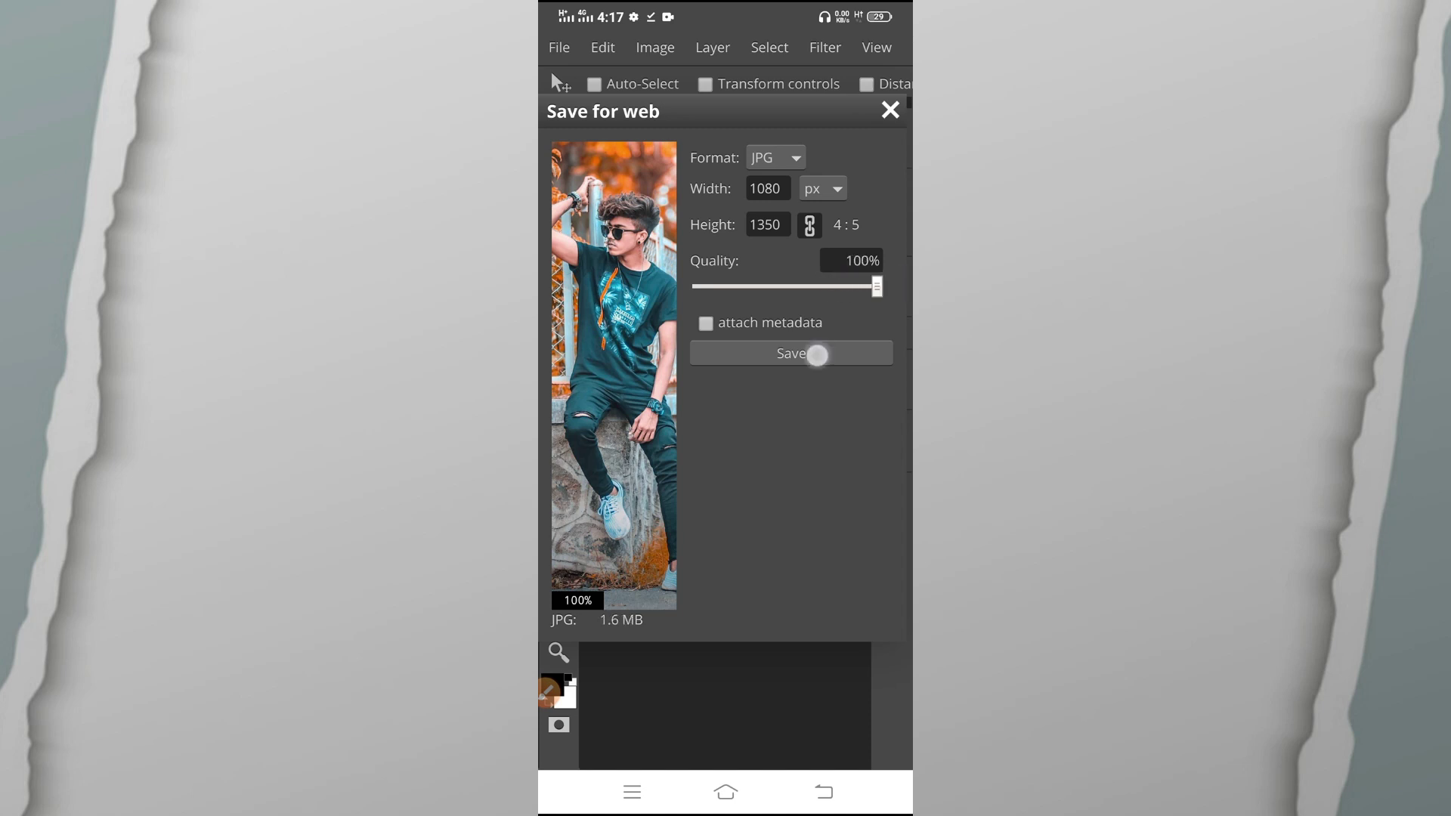